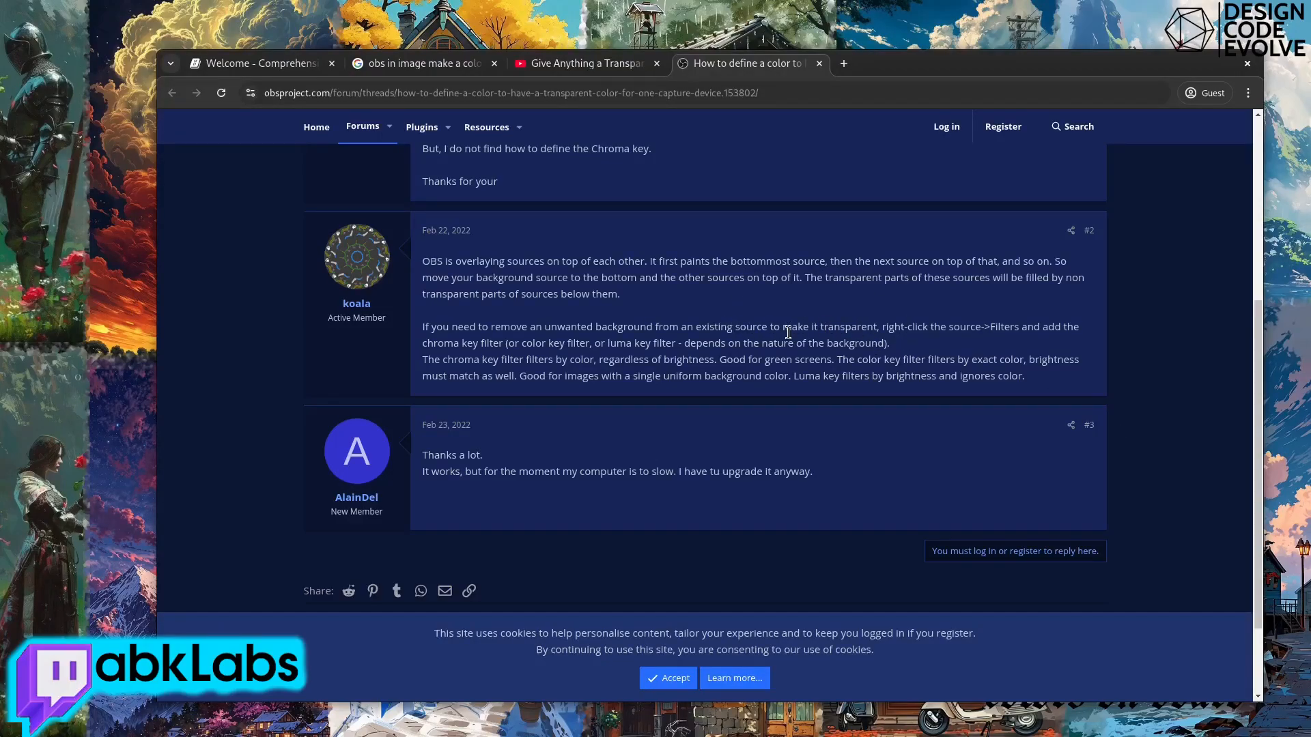
# Step: Arrange the narrowed browser window with the forum thread and the OBS window side by side on the desktop
pyautogui.moveTo(956, 63); pyautogui.dragTo(799, 20)
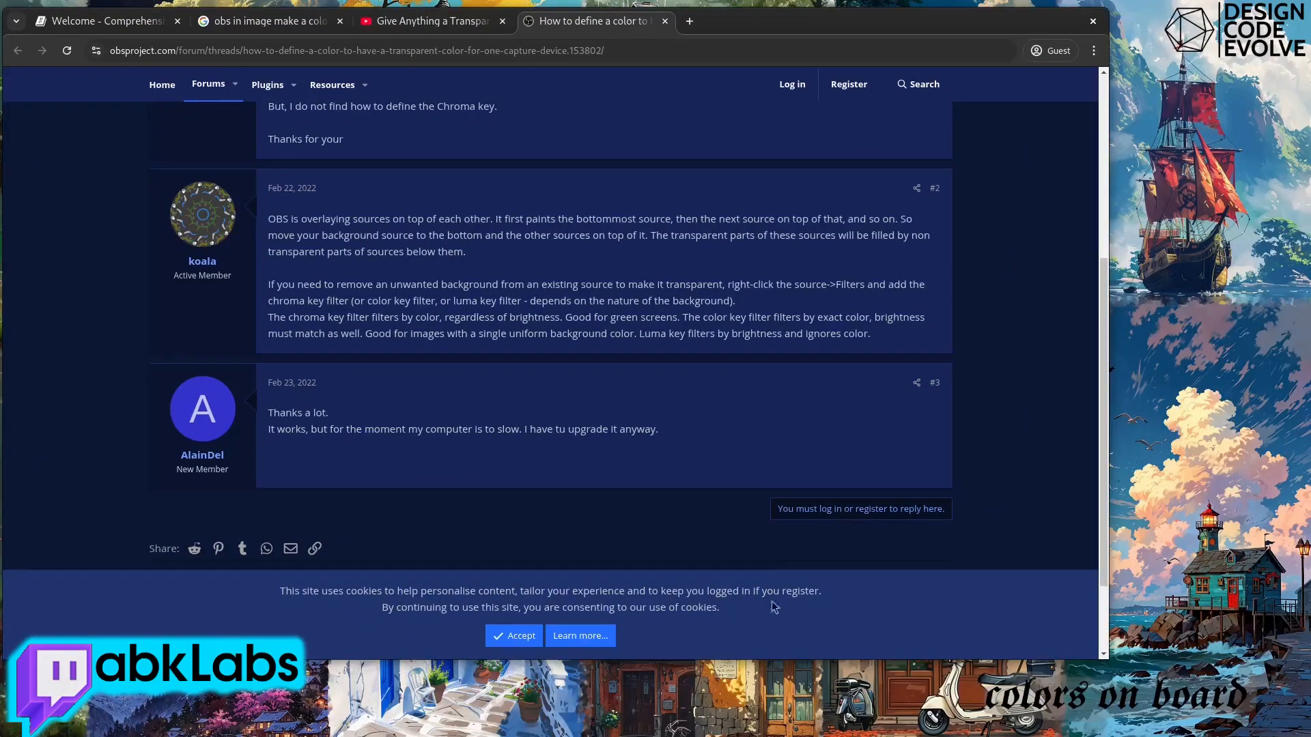
pyautogui.moveTo(1106, 421); pyautogui.dragTo(826, 421)
pyautogui.hotkey('alt', 'Tab')
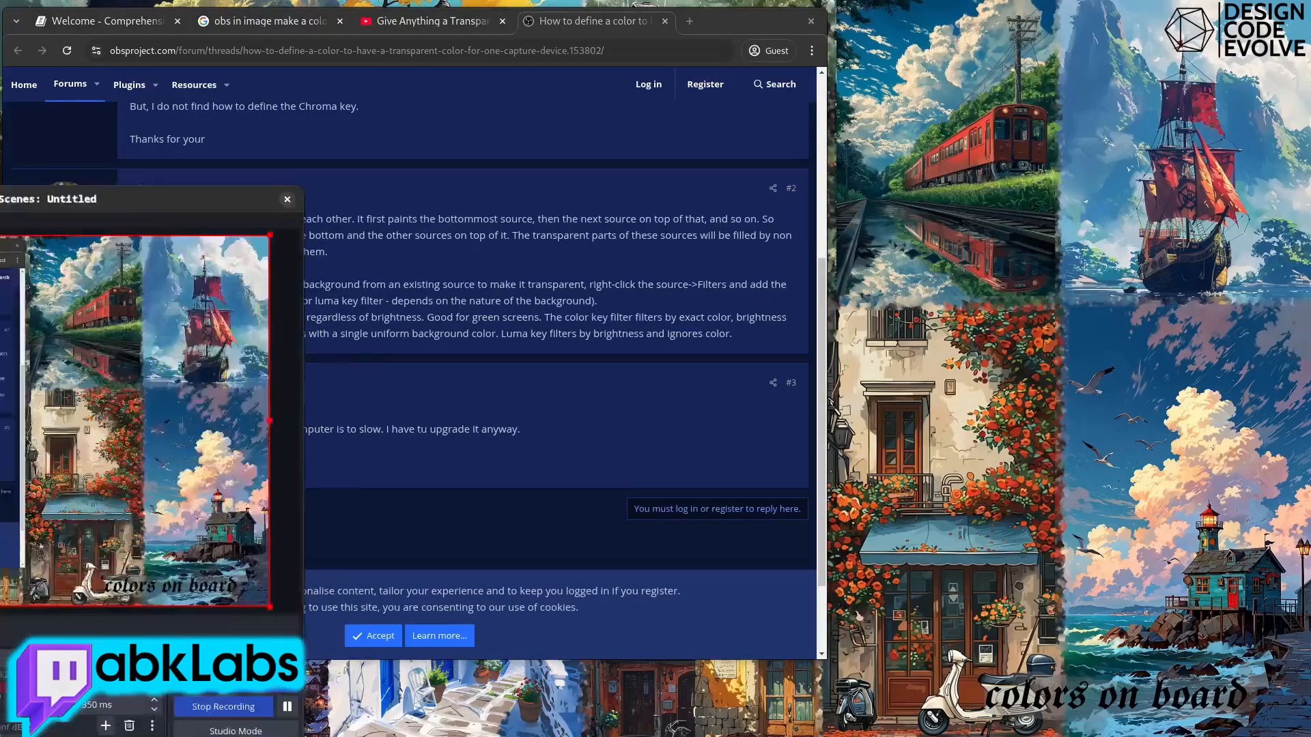
pyautogui.moveTo(891, 43); pyautogui.dragTo(796, 22)
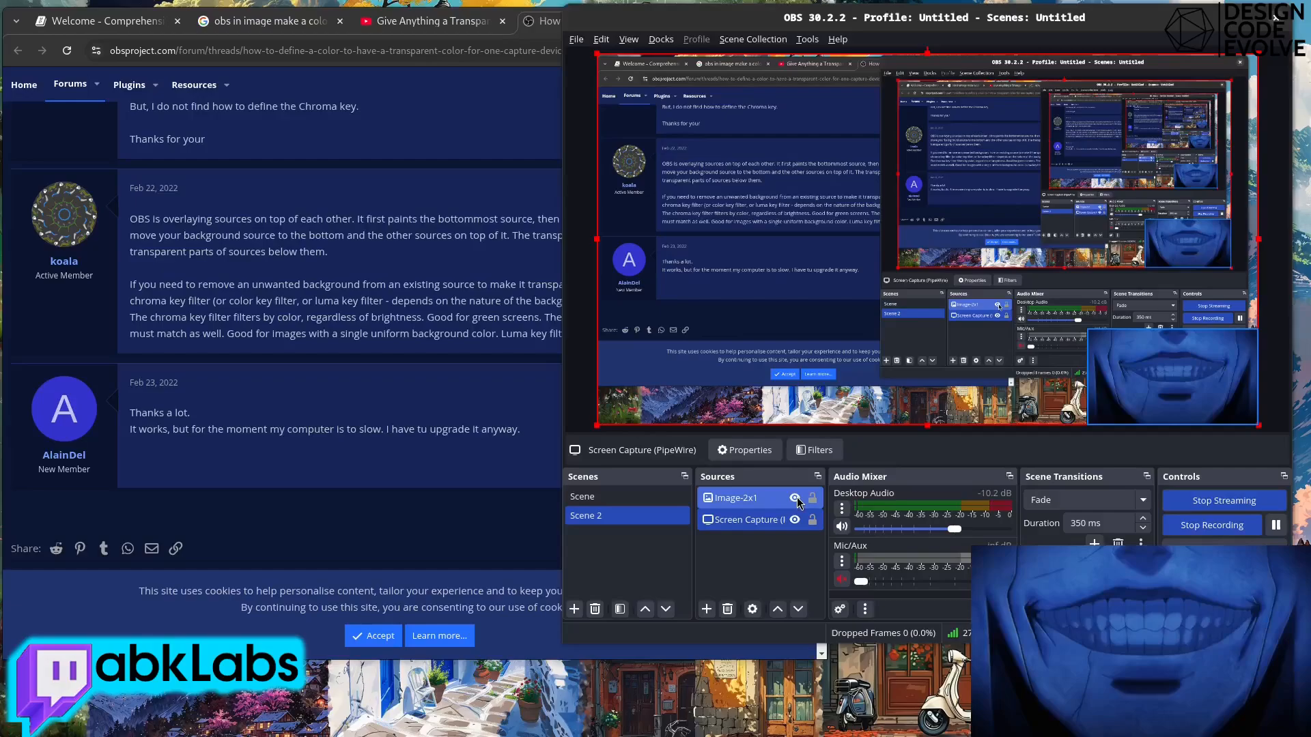
# Step: Open the filter settings of the Image-2x1 source
pyautogui.rightClick(736, 504)
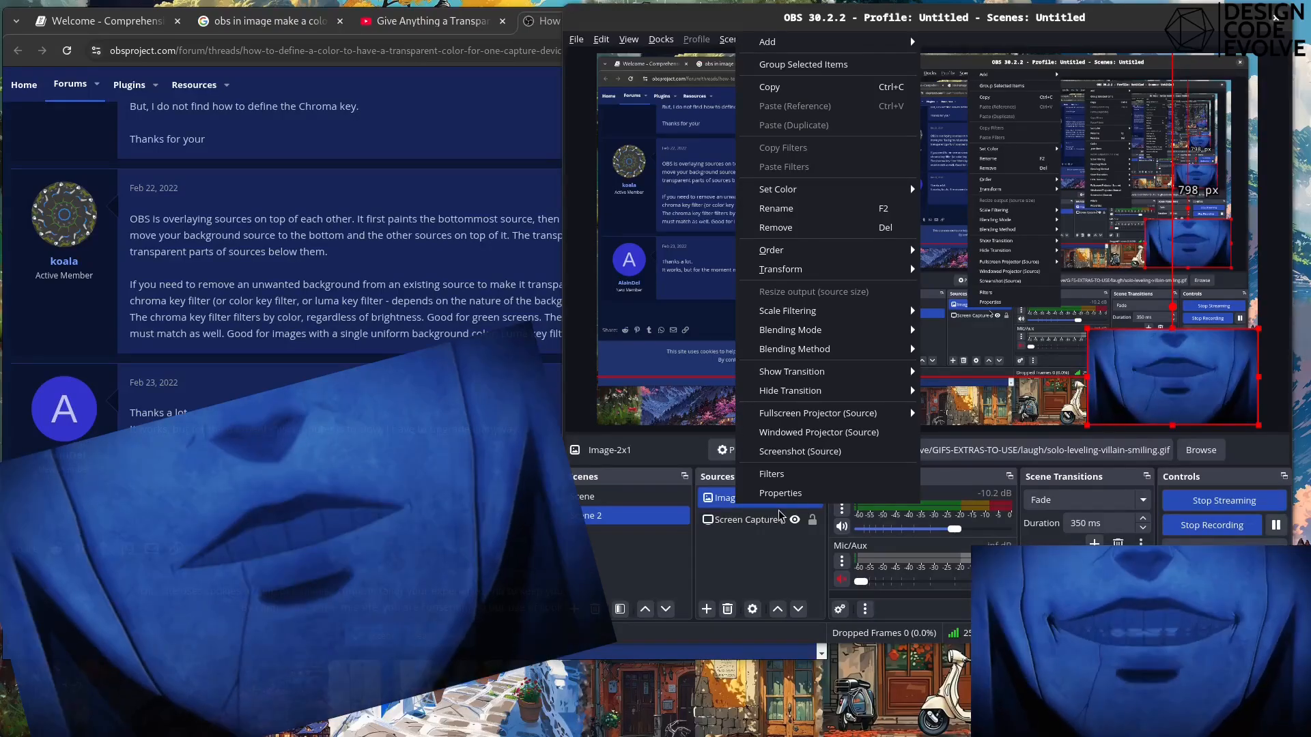
pyautogui.moveTo(846, 395)
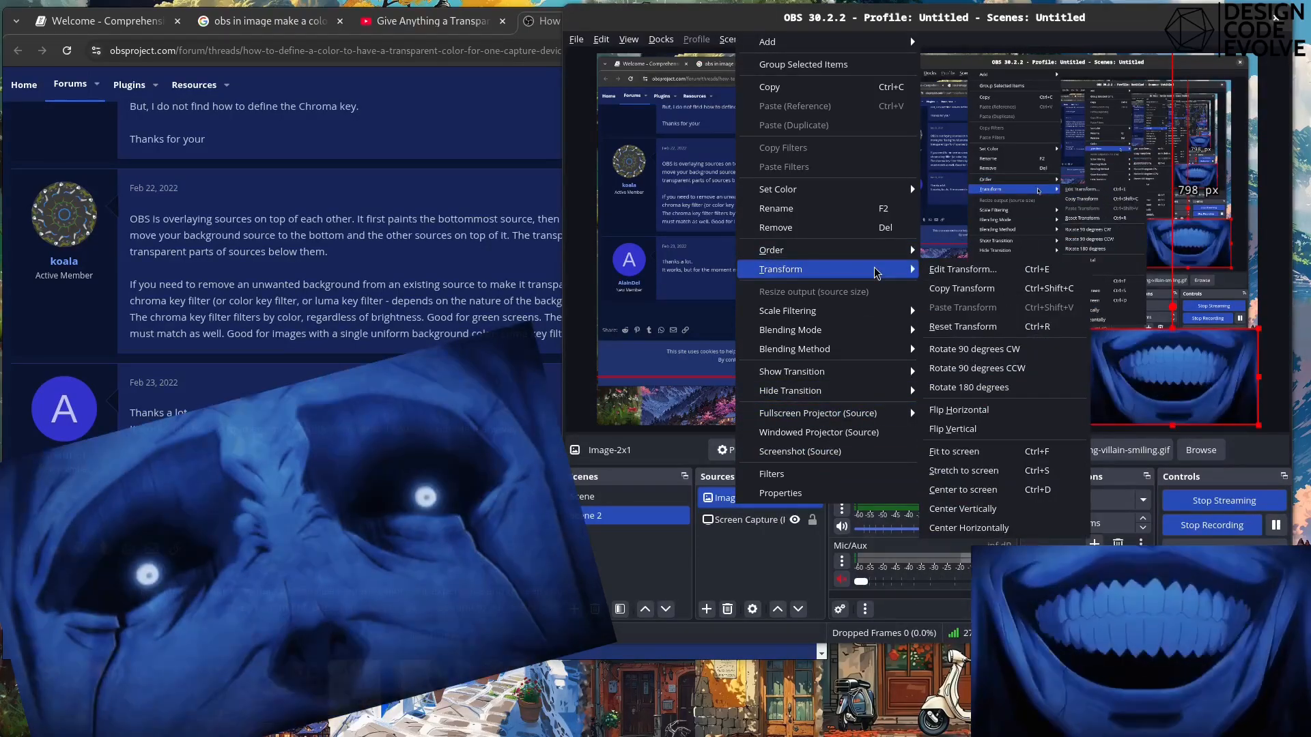
pyautogui.moveTo(874, 335)
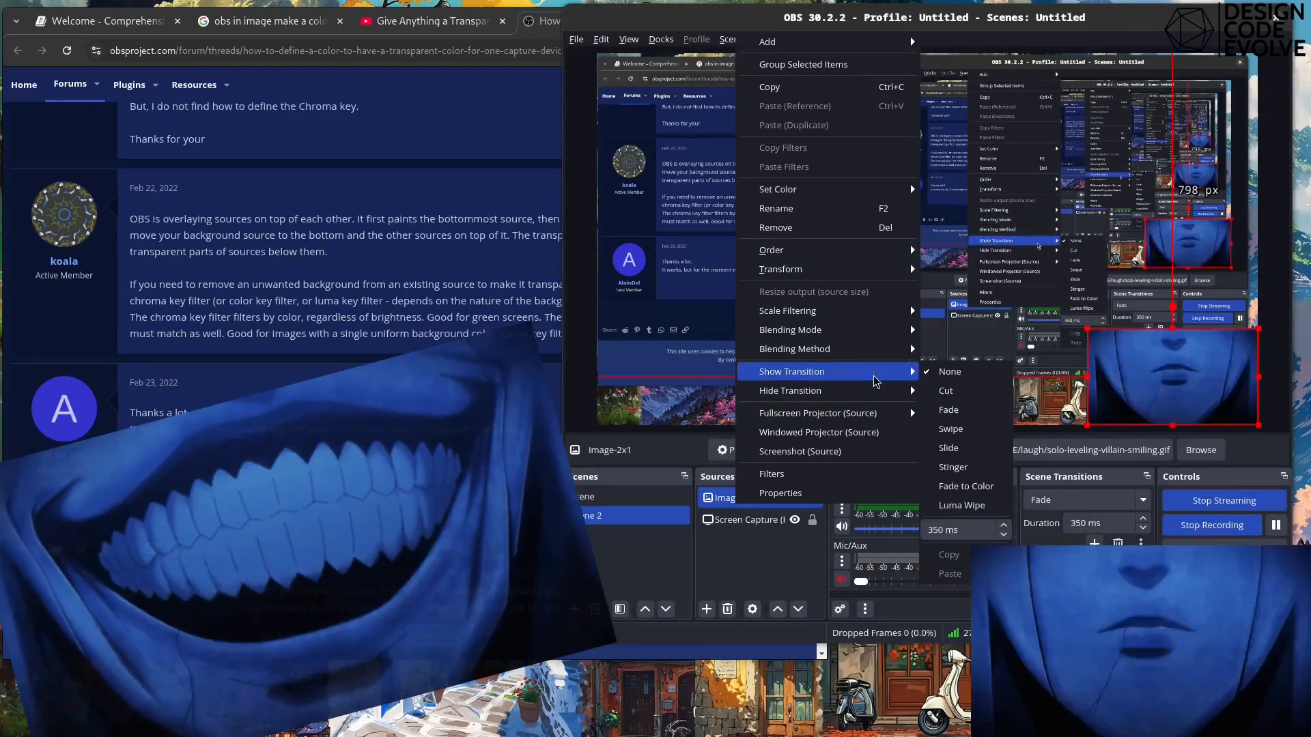
pyautogui.click(848, 474)
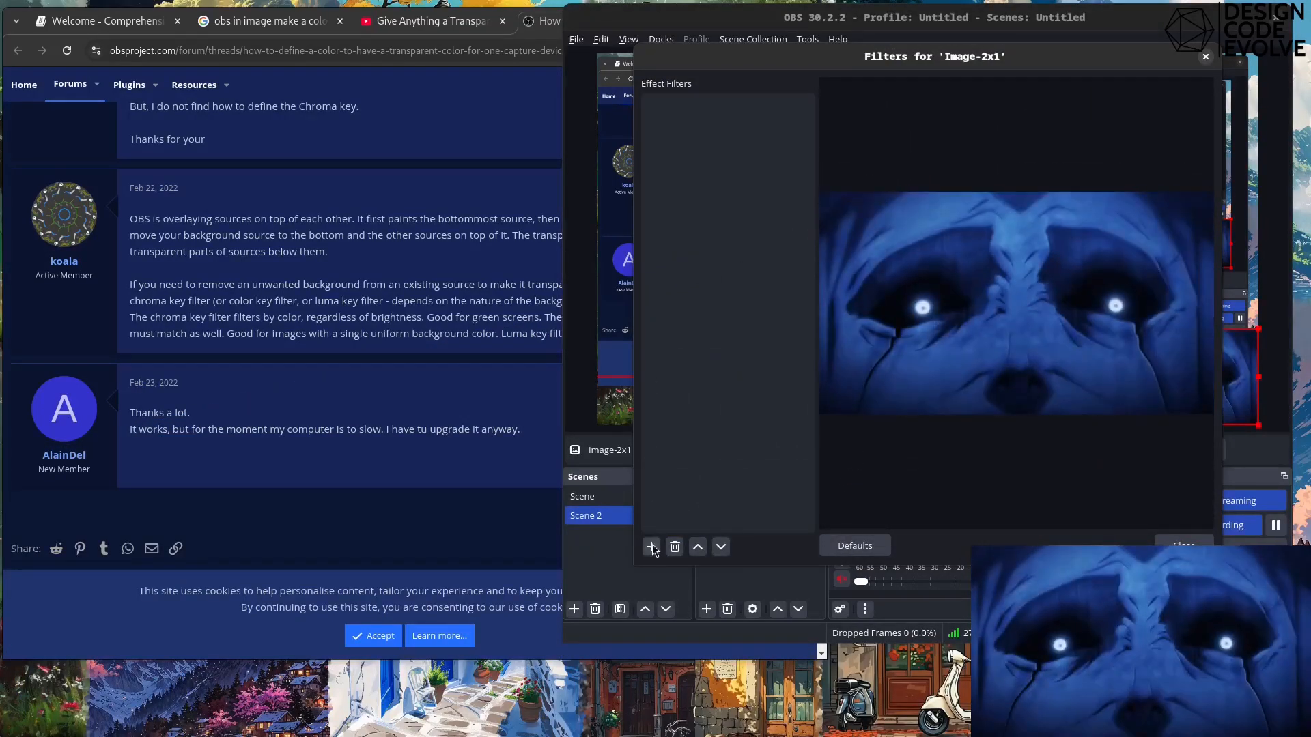
# Step: Add a Chroma Key effect filter to Image-2x1, keeping the default filter name
pyautogui.click(651, 547)
pyautogui.click(675, 537)
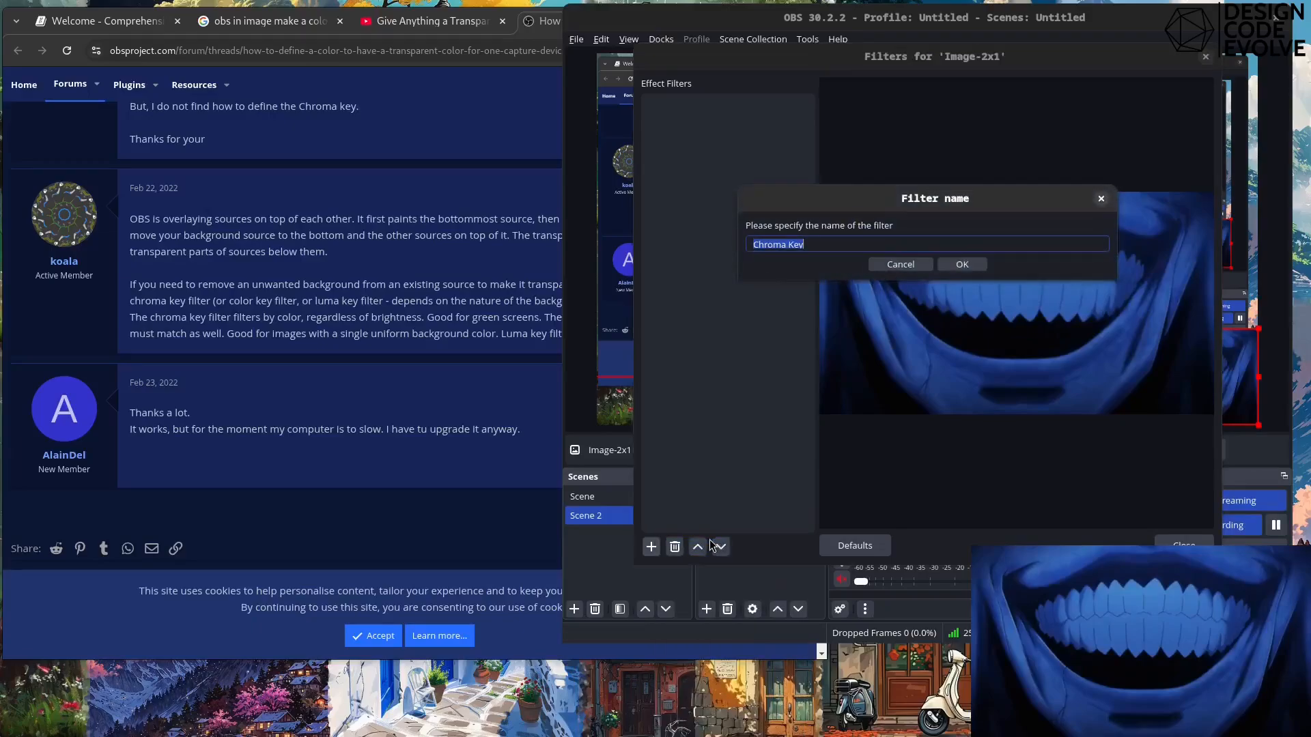
pyautogui.click(962, 264)
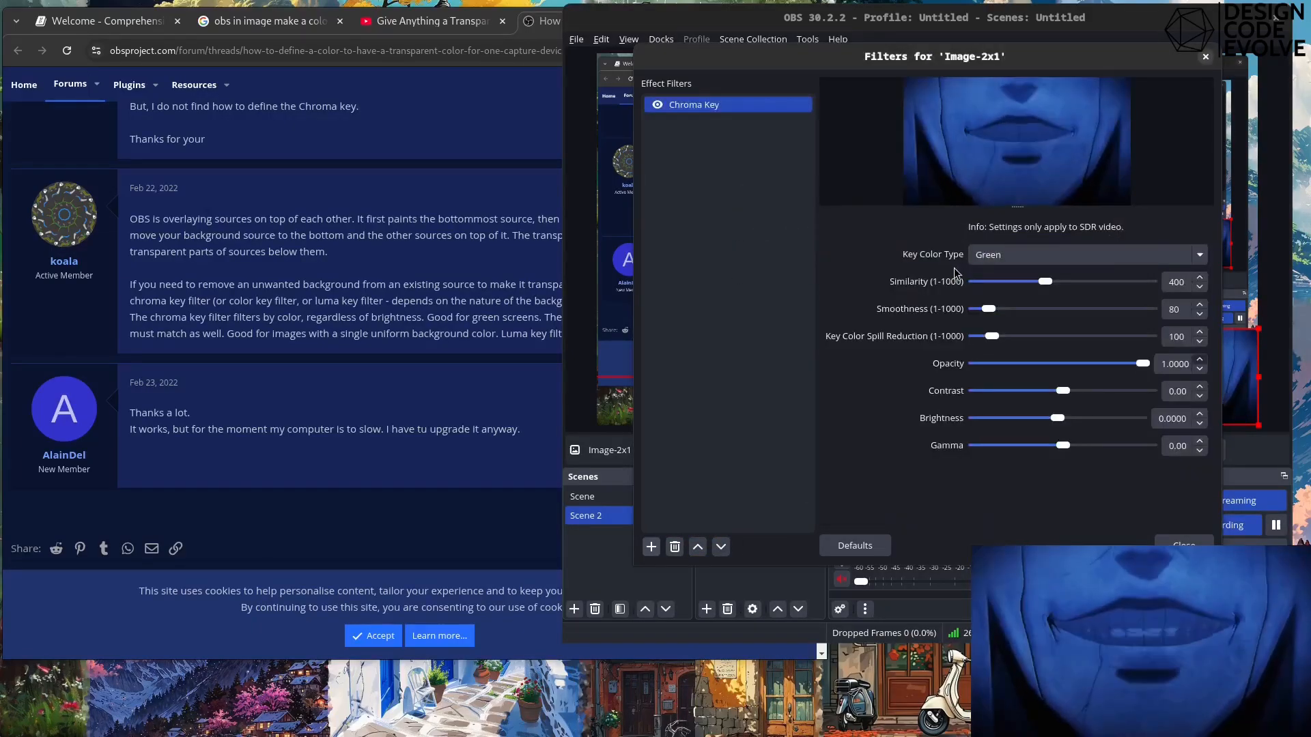
# Step: Check the forum advice on key filters and set the Chroma Key filter to a custom key color of black, #000000
pyautogui.click(491, 363)
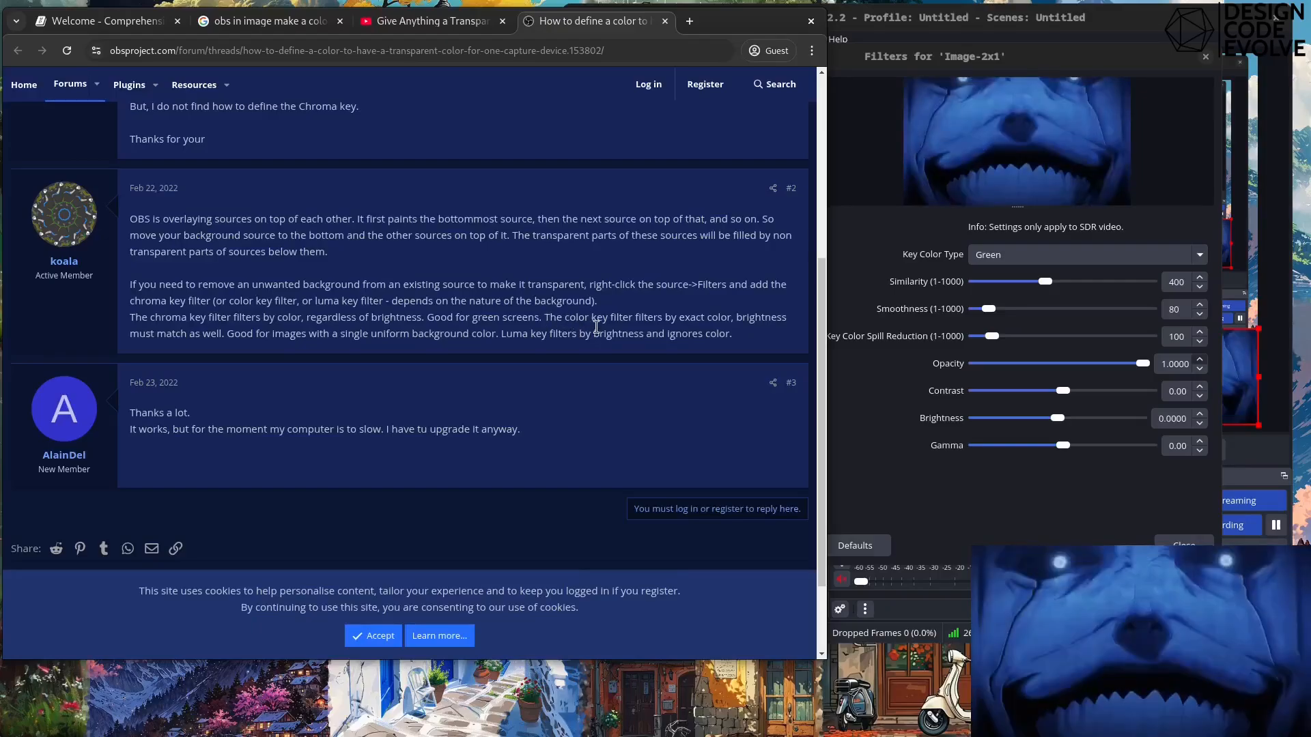
pyautogui.click(1048, 216)
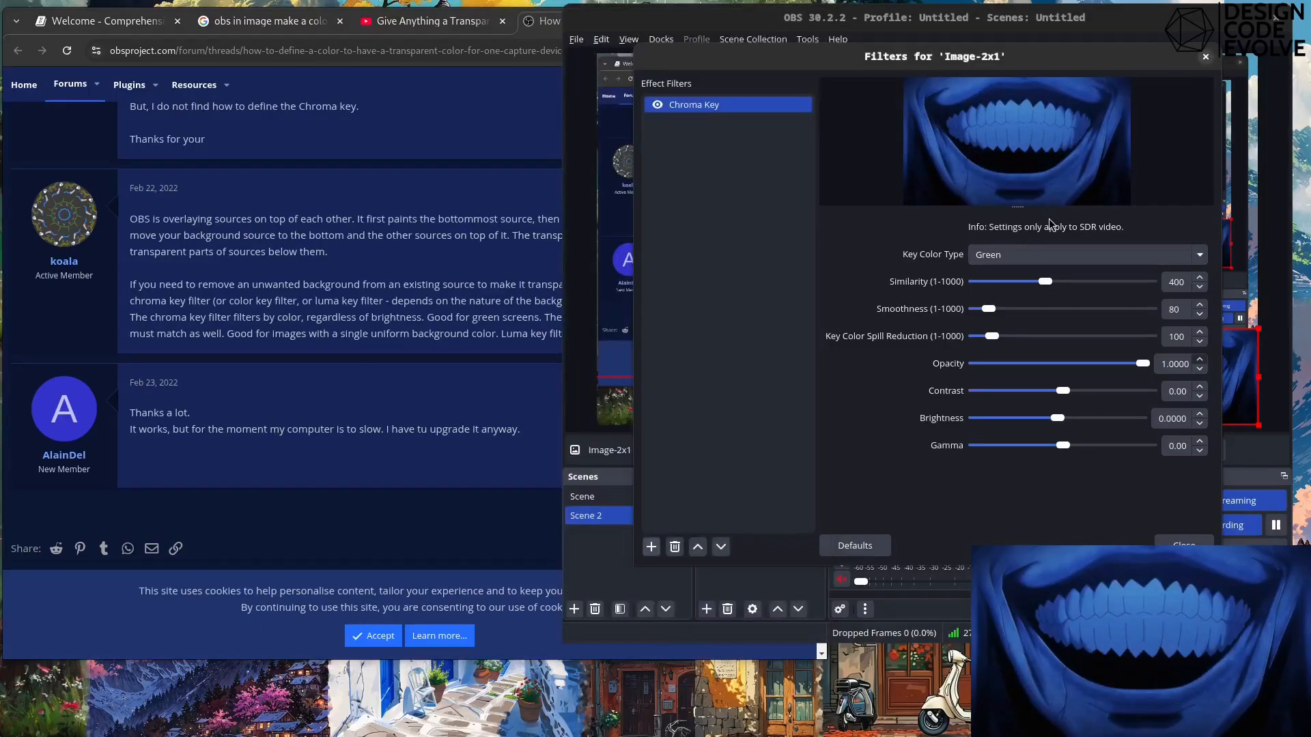
pyautogui.click(1065, 255)
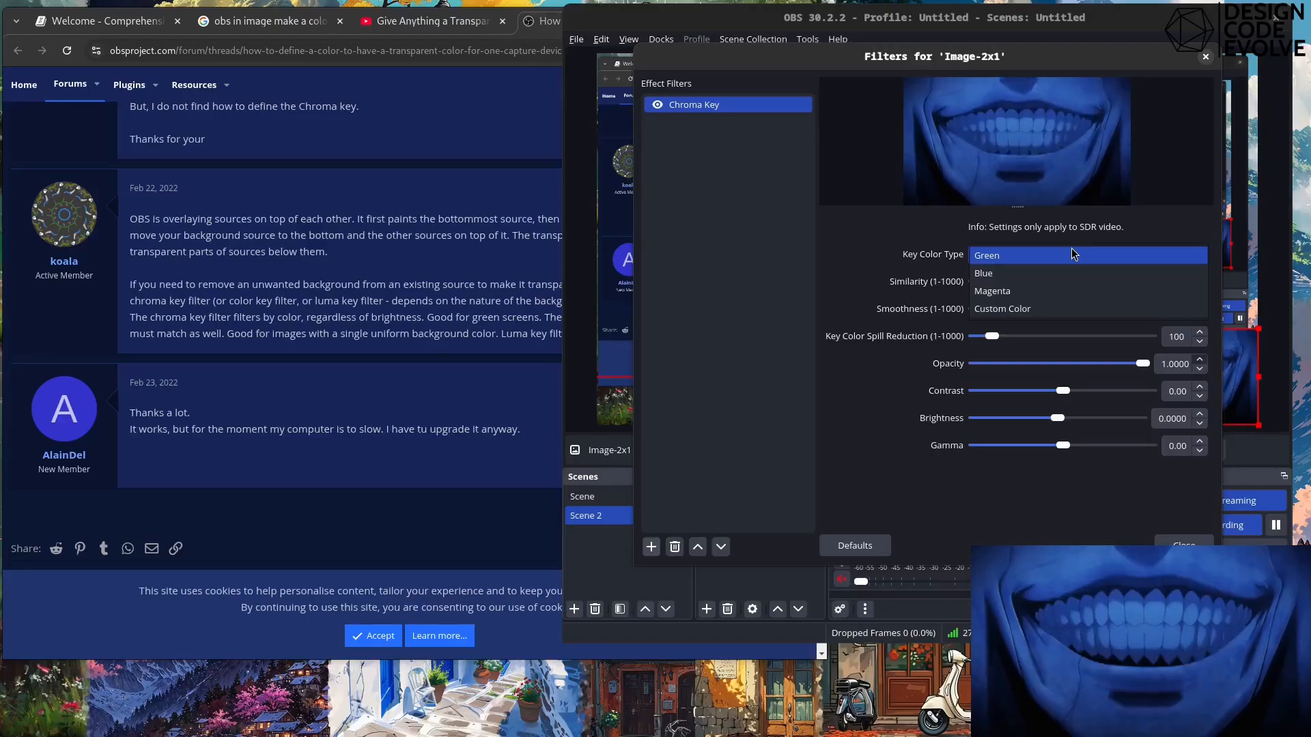
pyautogui.click(1067, 307)
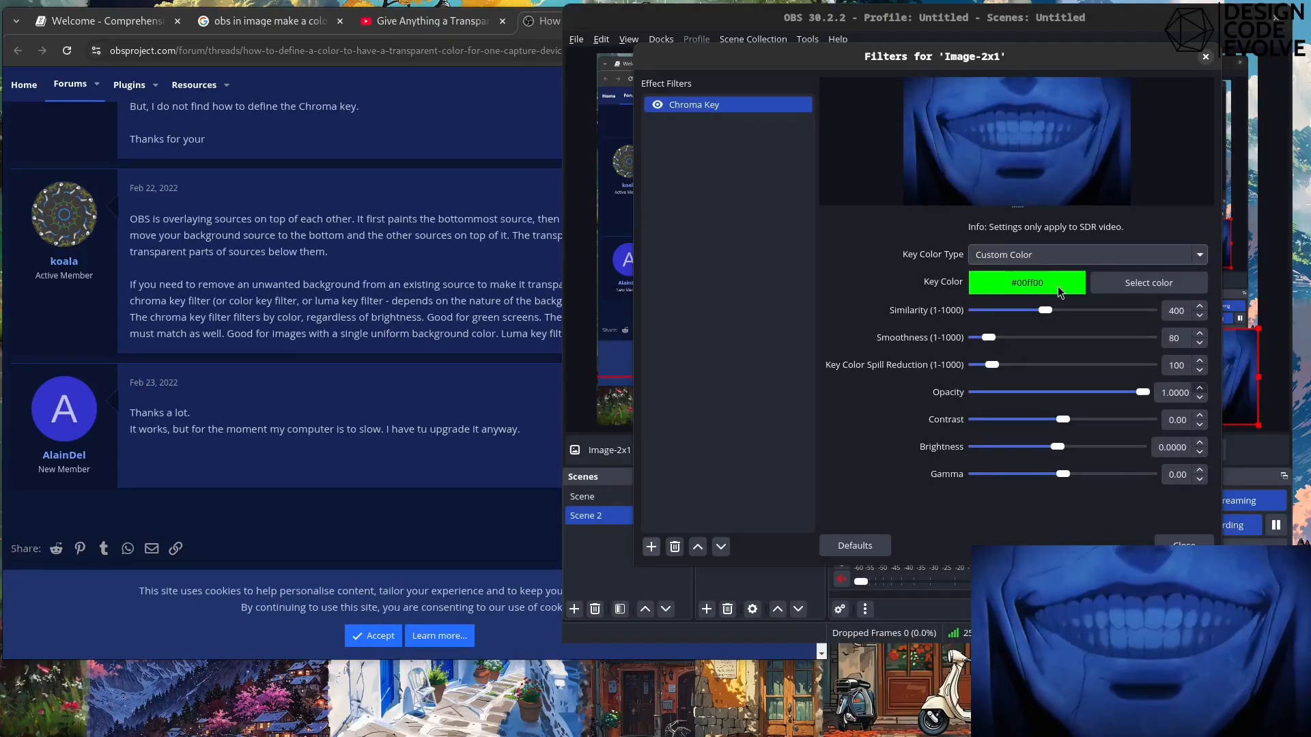
pyautogui.click(1058, 286)
pyautogui.moveTo(1075, 262); pyautogui.dragTo(1077, 284)
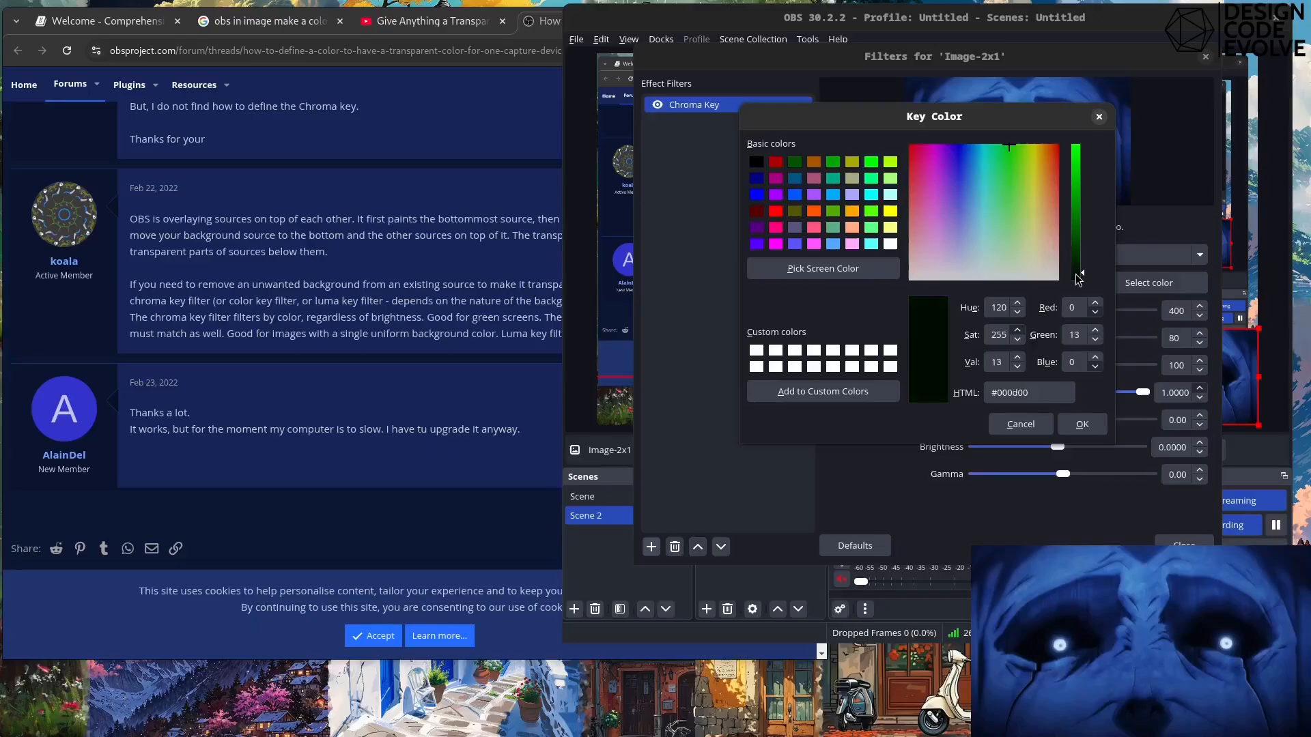
pyautogui.click(1084, 424)
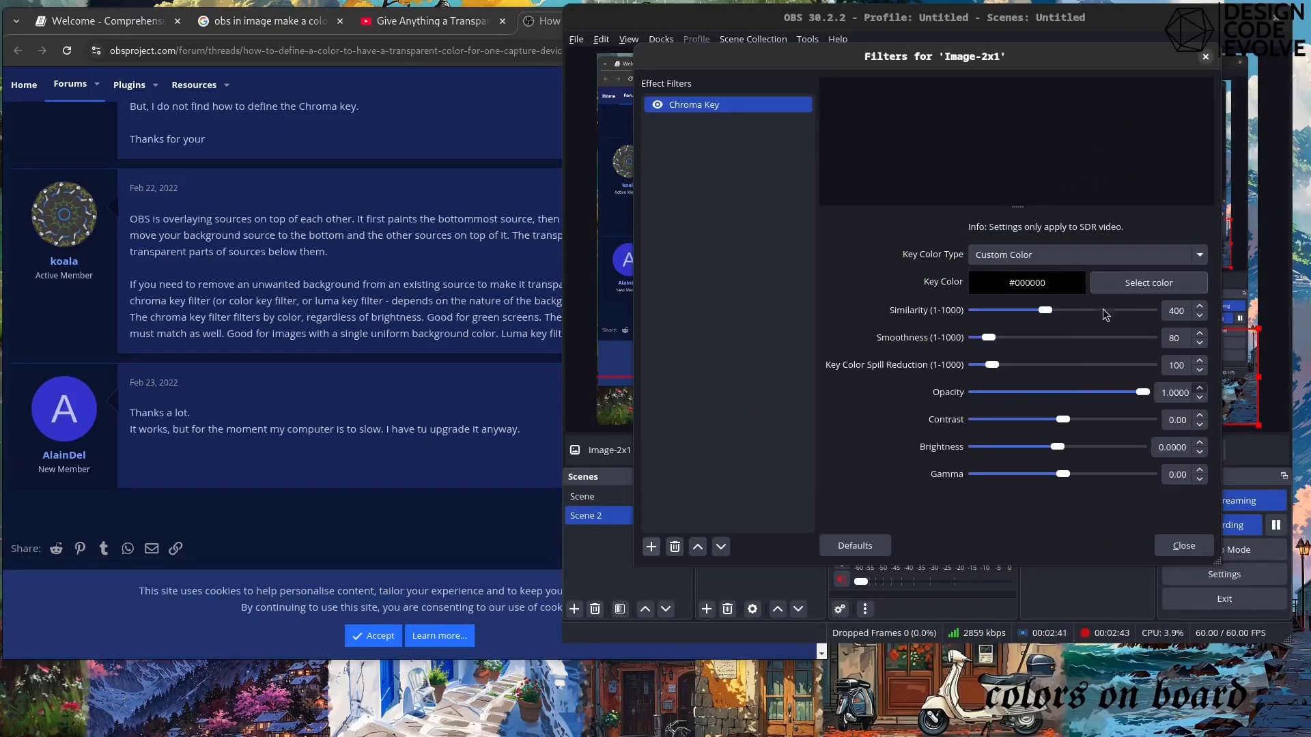
# Step: Change the Chroma Key filter's custom key color to blue #0e1ce7 and set its similarity to 215
pyautogui.moveTo(1059, 68); pyautogui.dragTo(833, 120)
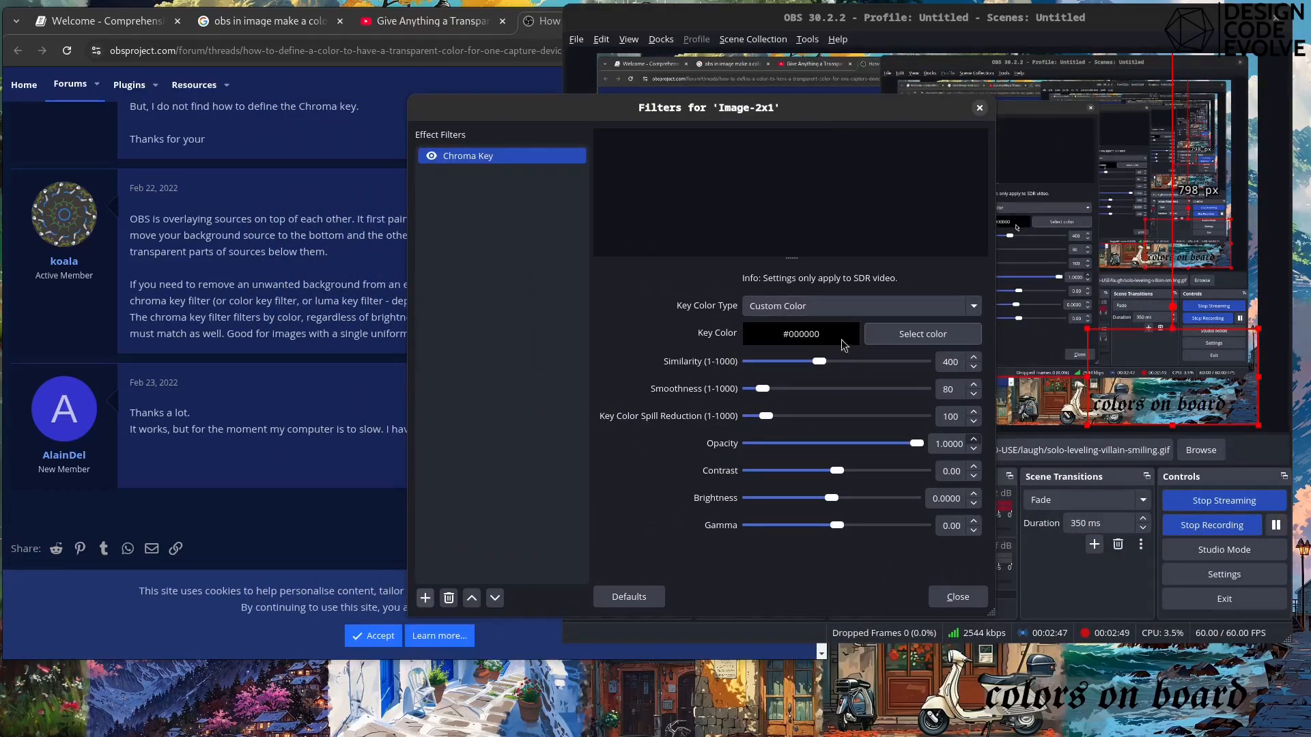
pyautogui.click(874, 333)
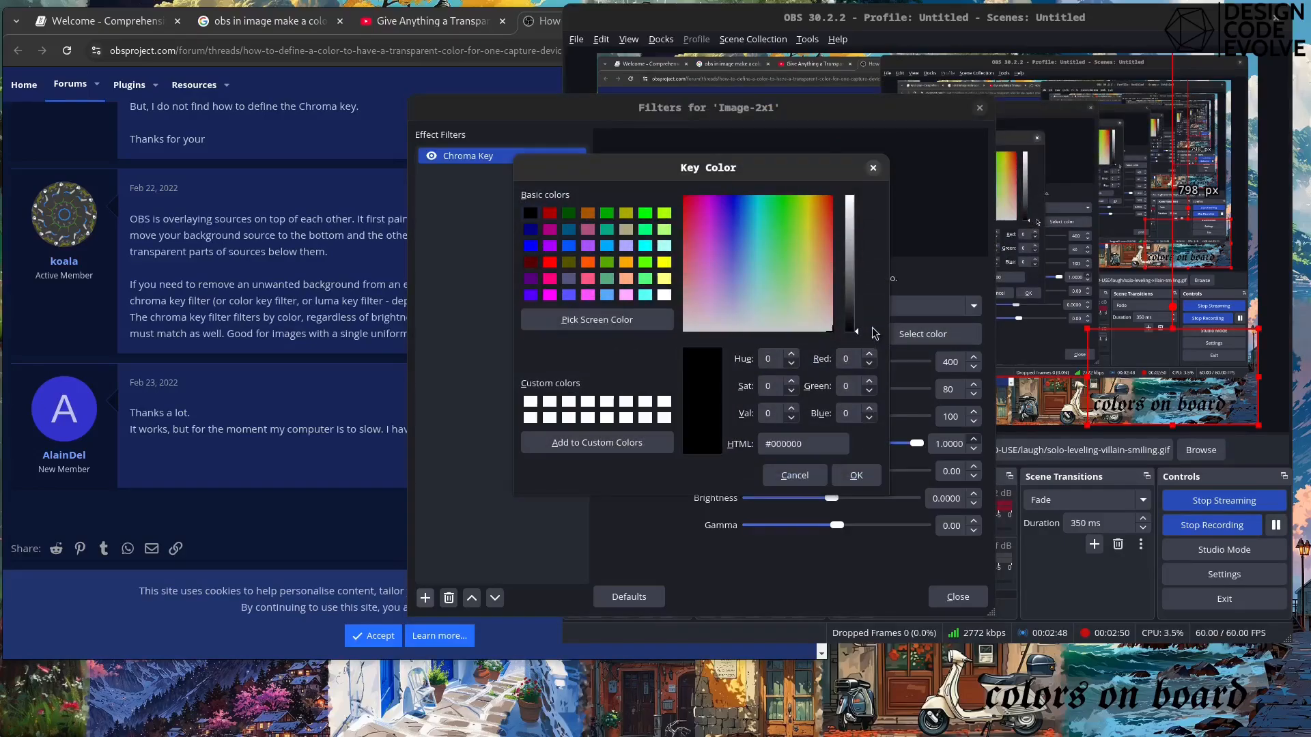
pyautogui.click(735, 203)
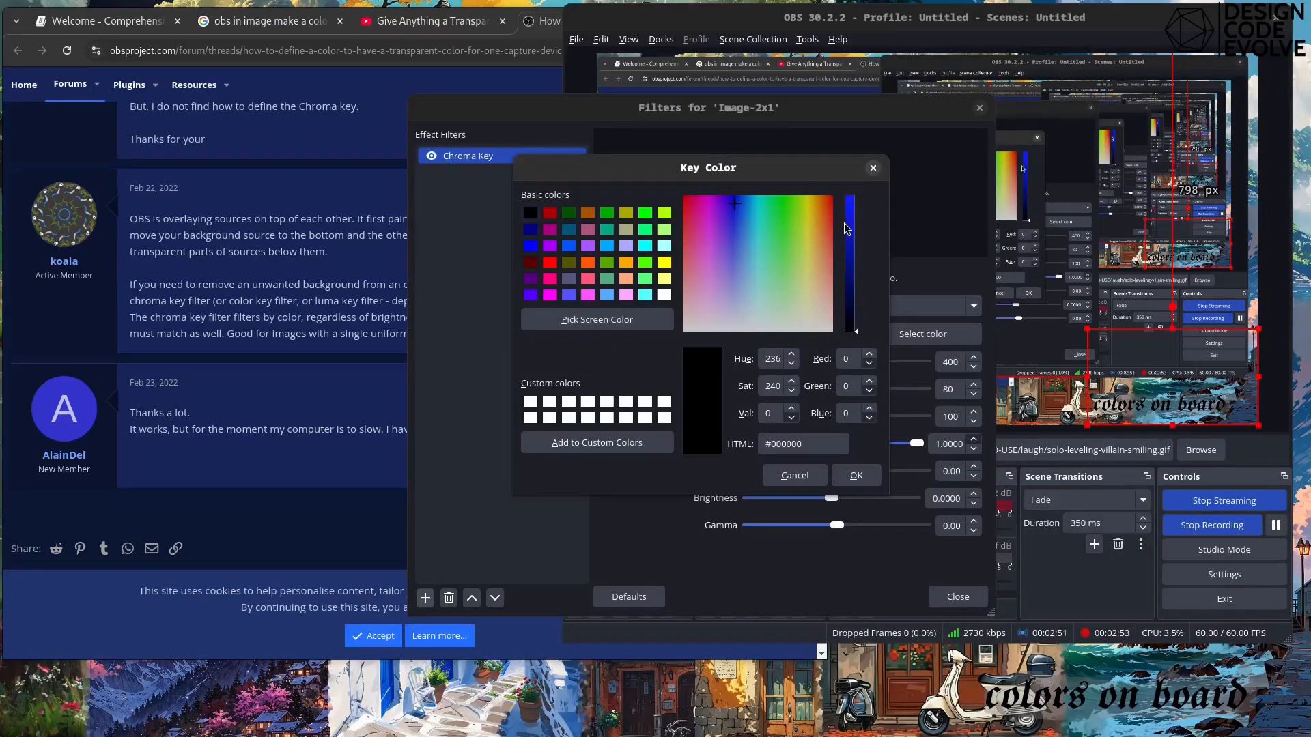
pyautogui.click(856, 236)
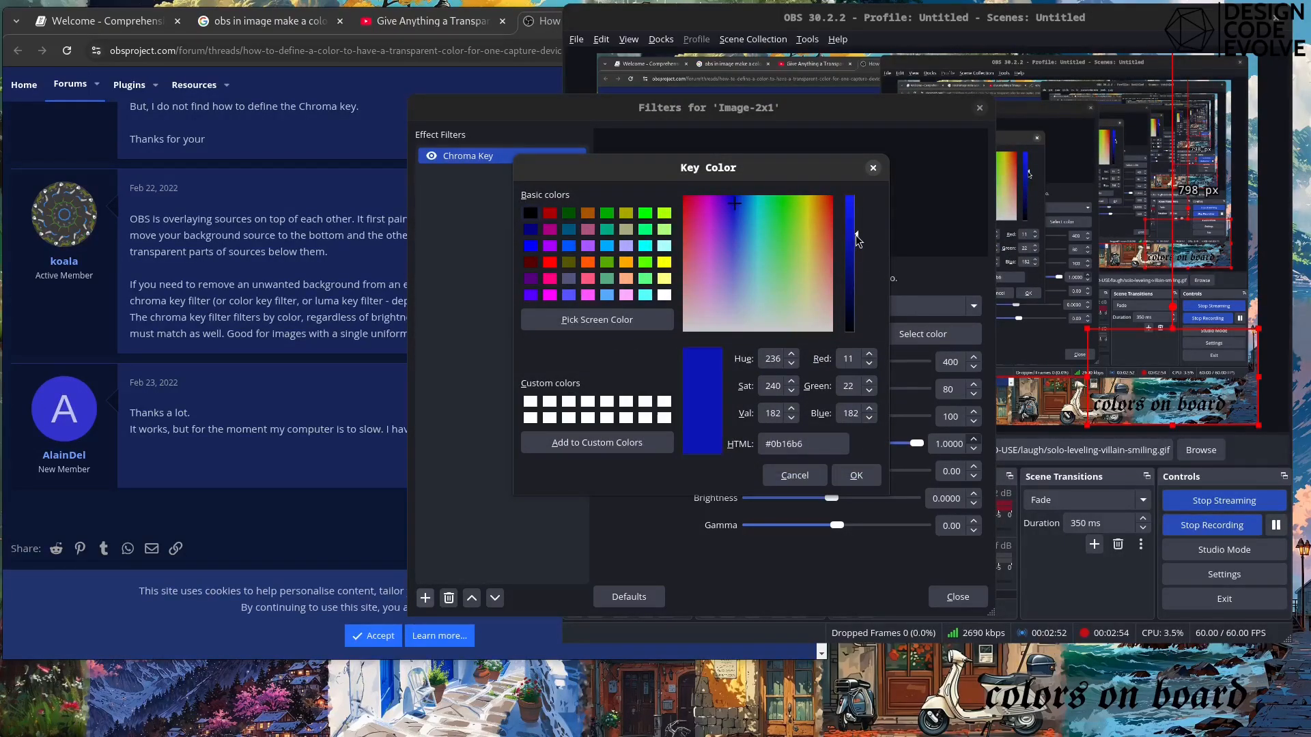
pyautogui.click(856, 476)
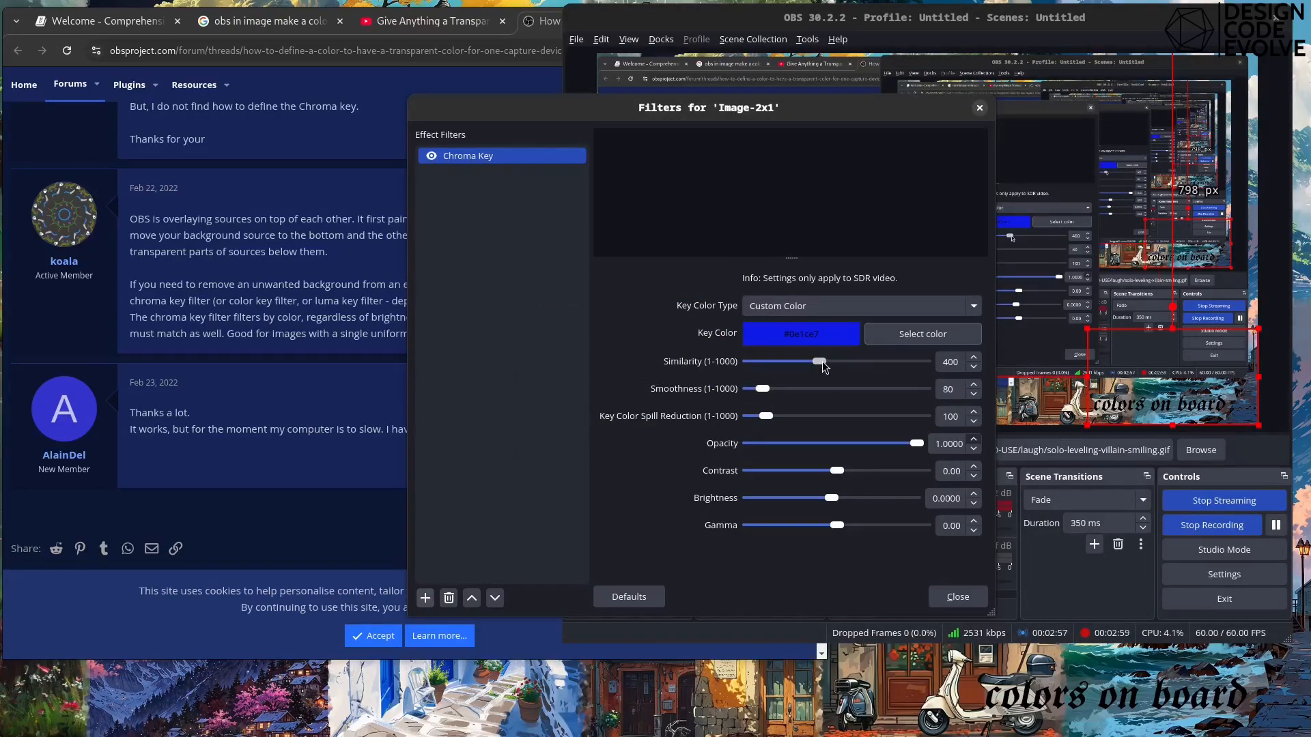
pyautogui.moveTo(821, 362); pyautogui.dragTo(790, 369)
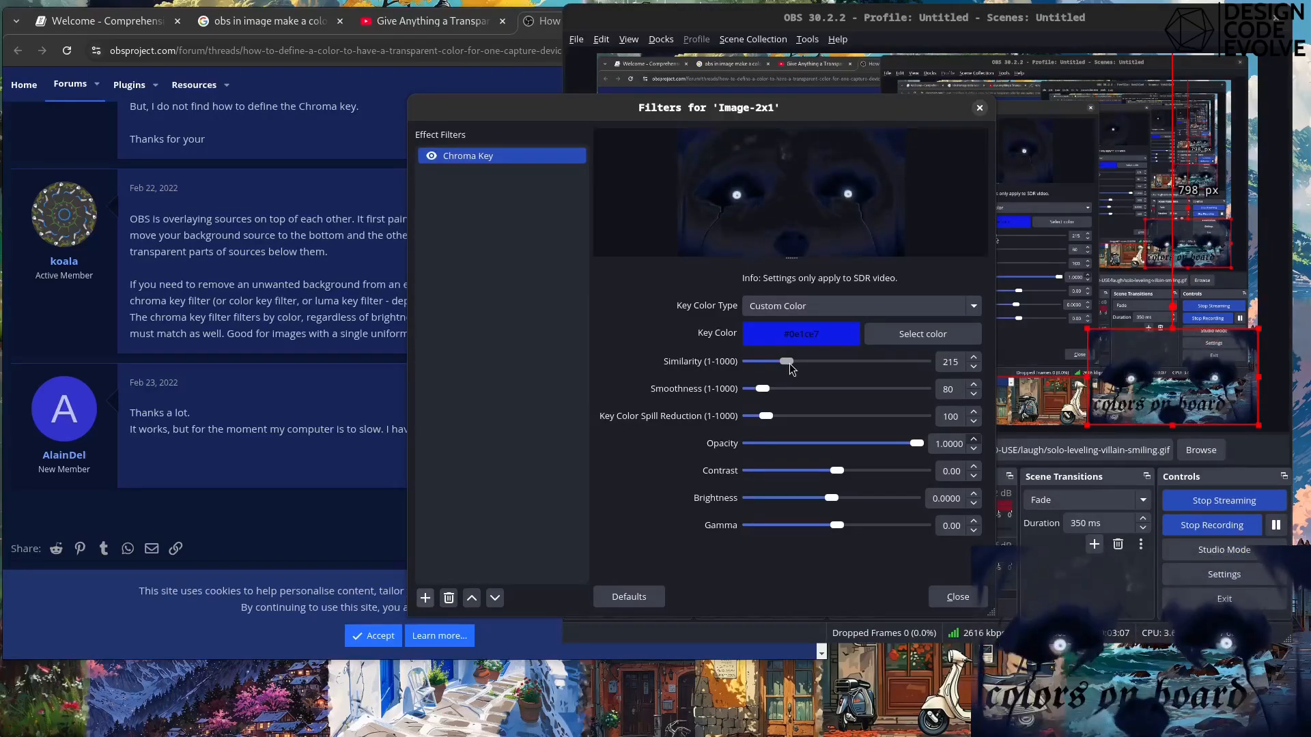
# Step: Return the Chroma Key filter's key color to black #000000 and set its similarity to 320
pyautogui.click(923, 334)
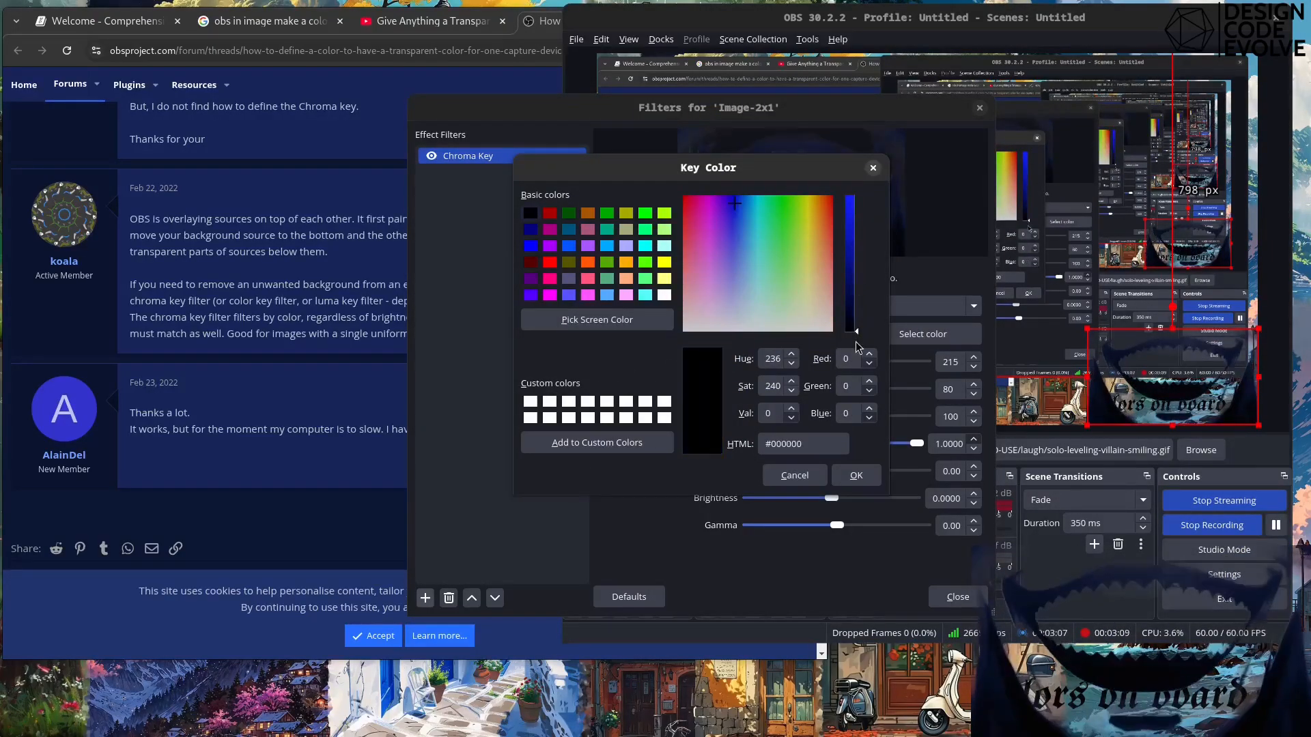
pyautogui.click(854, 474)
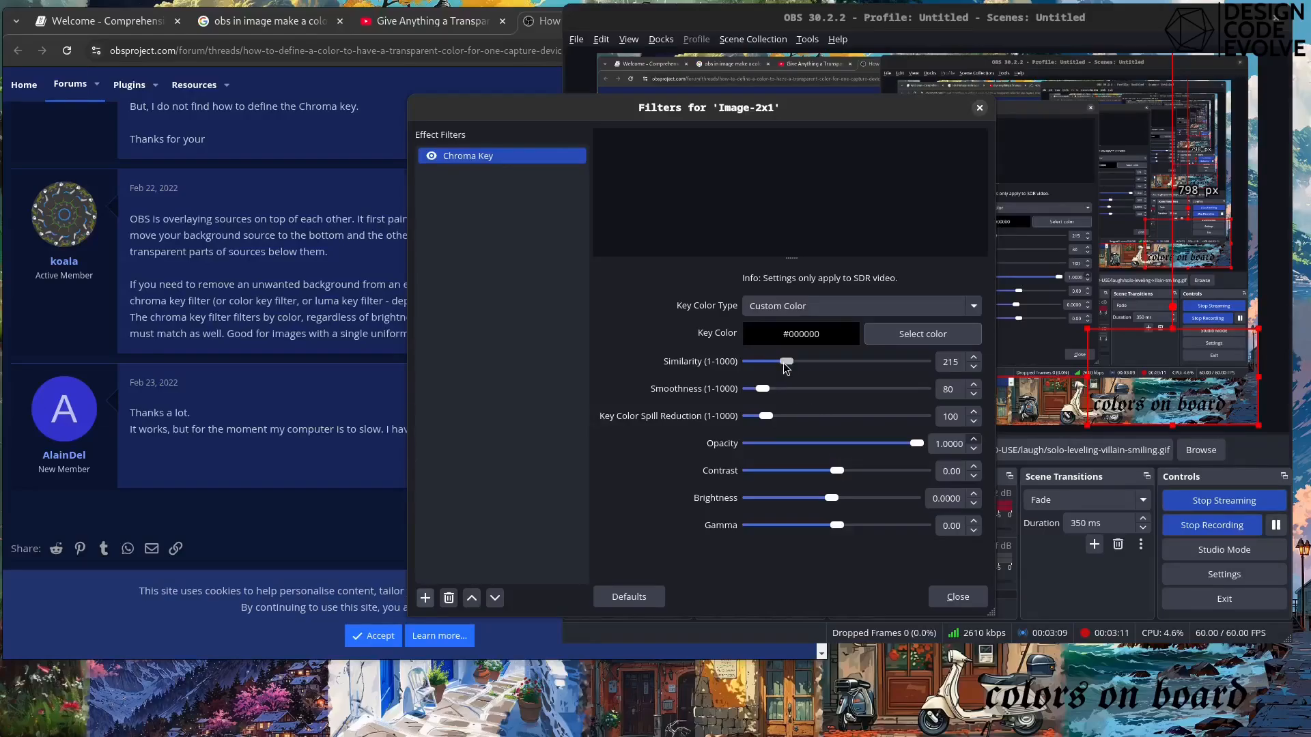
pyautogui.moveTo(785, 368)
pyautogui.mouseDown()
pyautogui.moveTo(732, 372)
pyautogui.moveTo(807, 366)
pyautogui.mouseUp()
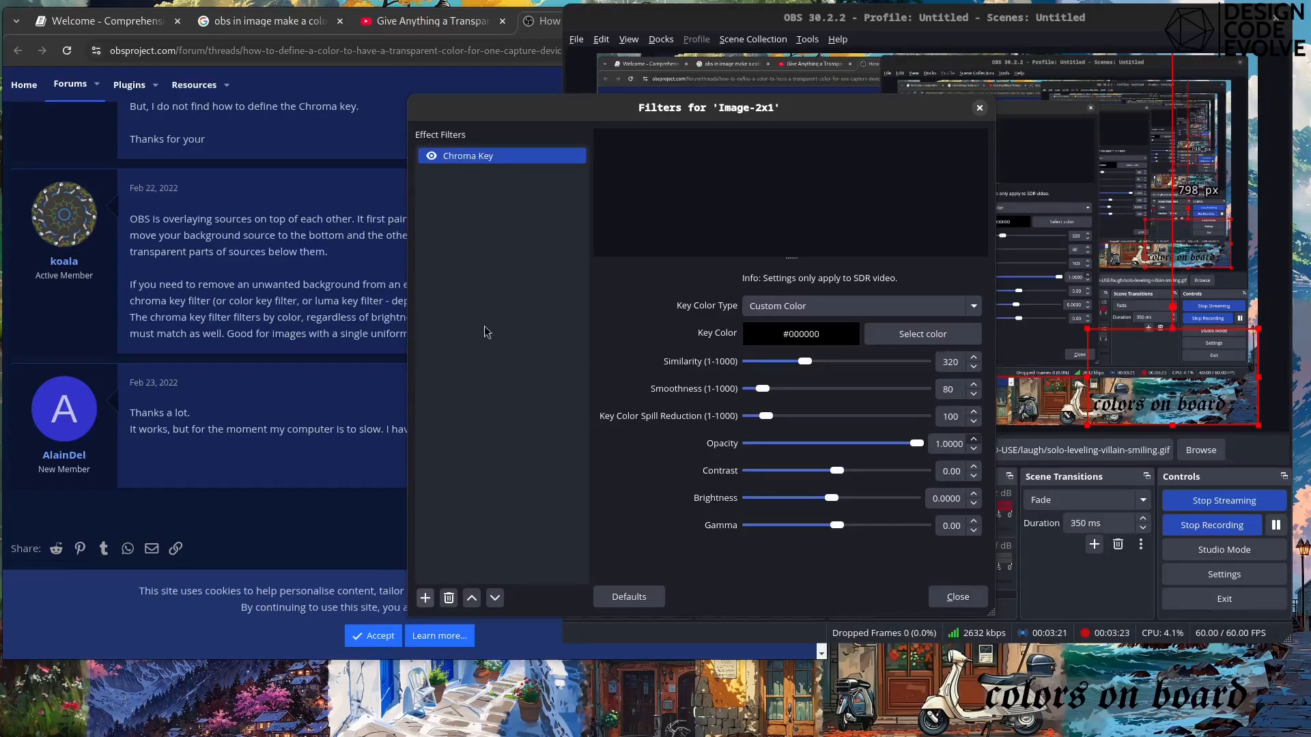
# Step: Replace the Chroma Key filter with a Luma Key filter and set its Luma Min Smooth to 1.0000
pyautogui.click(448, 599)
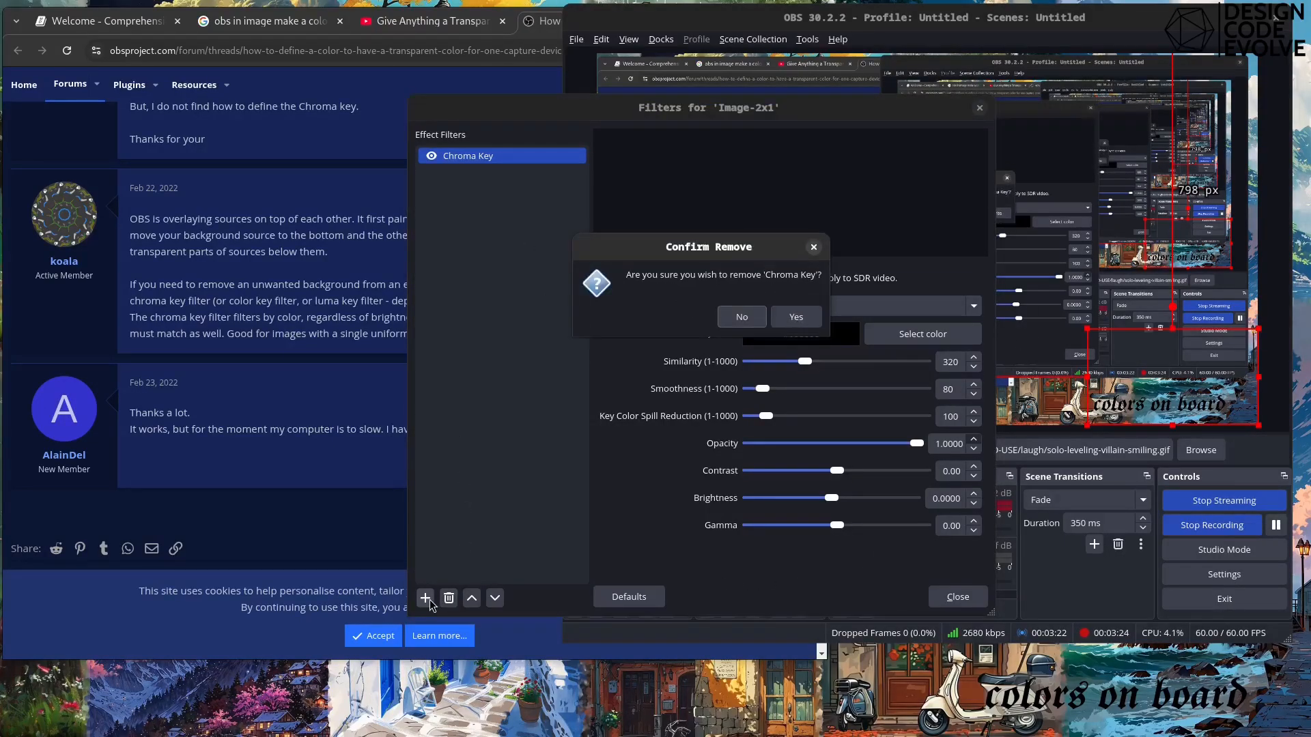
pyautogui.click(789, 318)
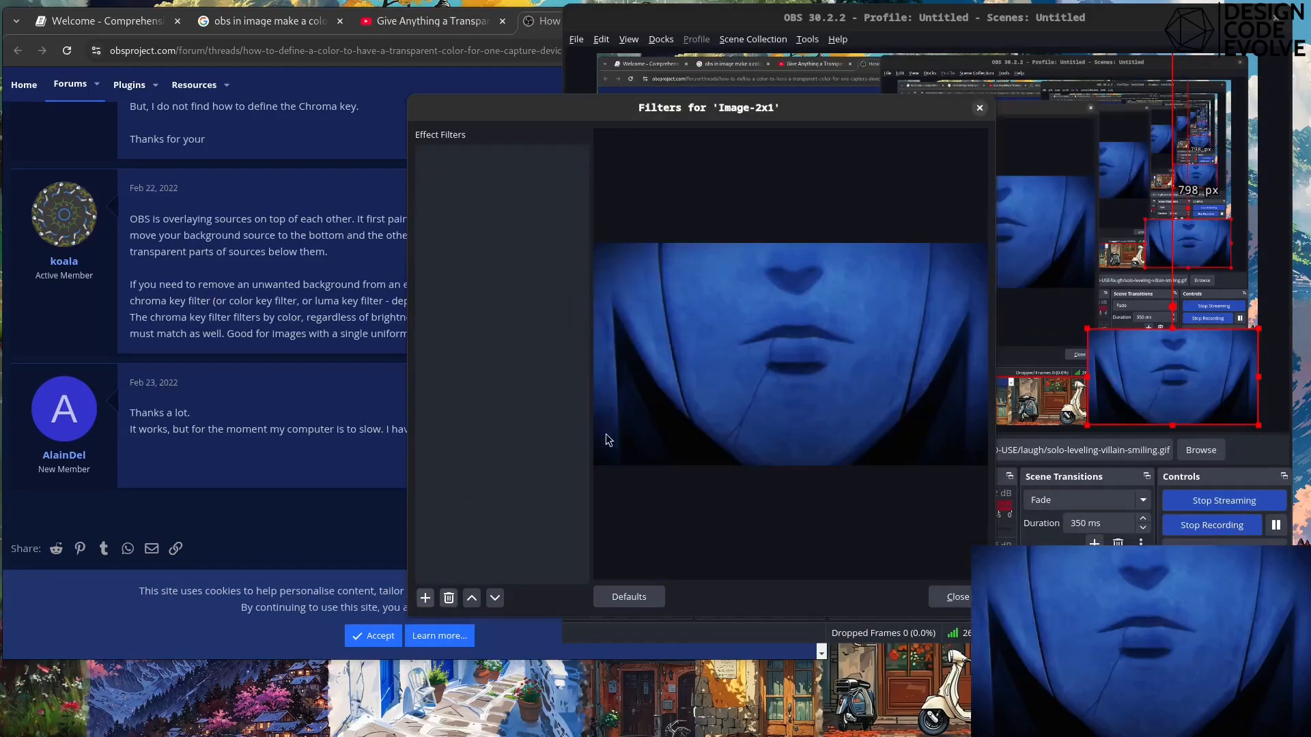
pyautogui.click(426, 598)
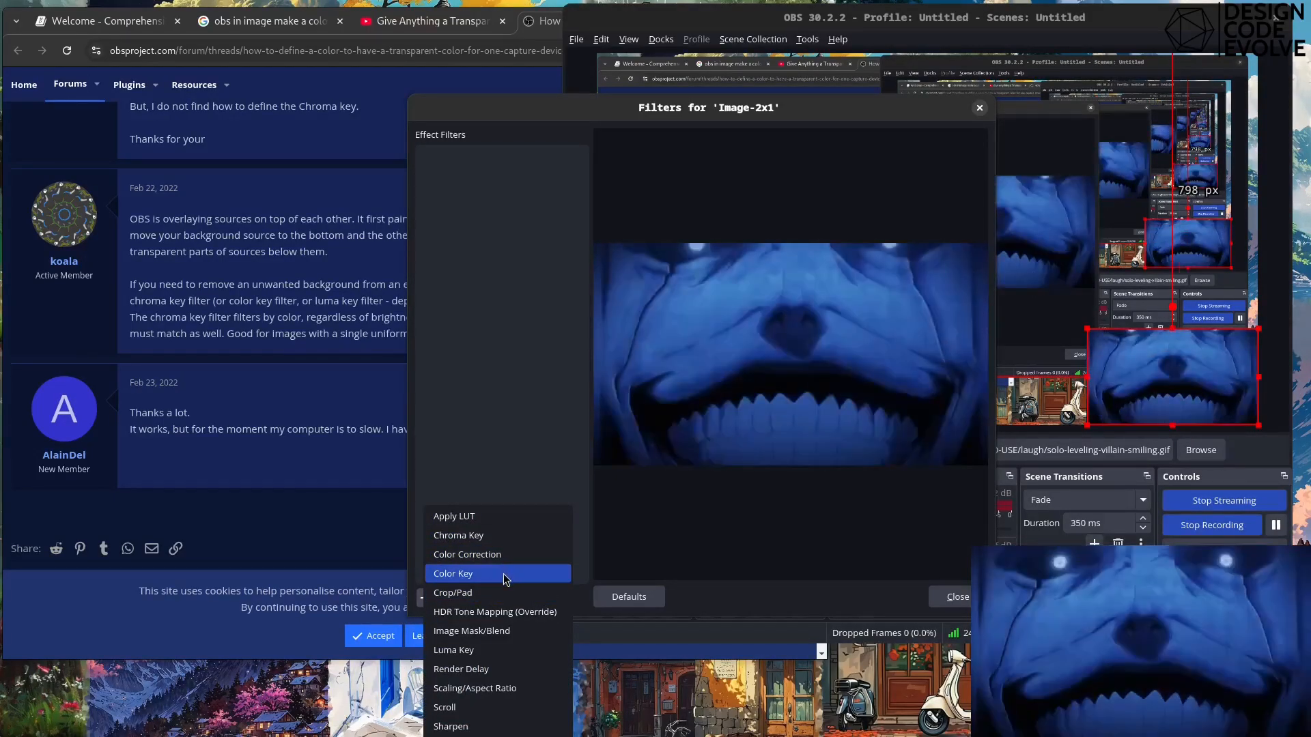
pyautogui.click(505, 649)
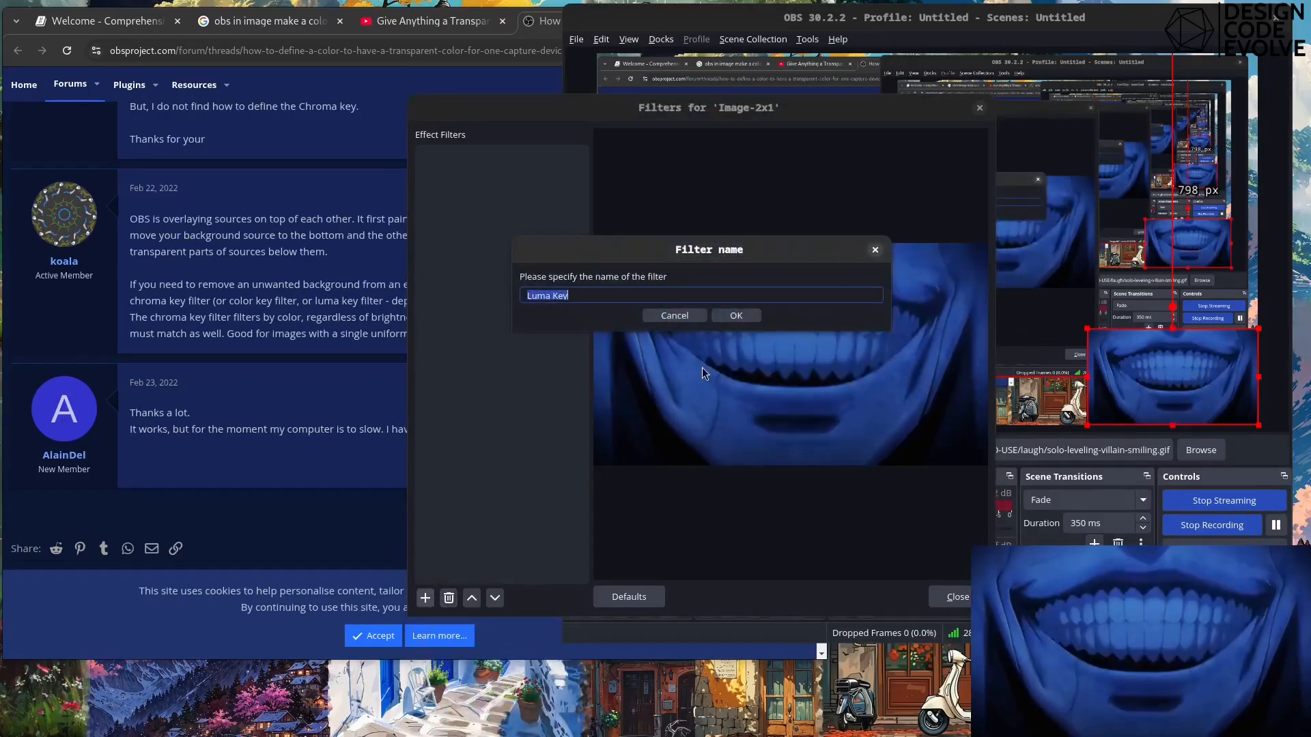
pyautogui.click(754, 318)
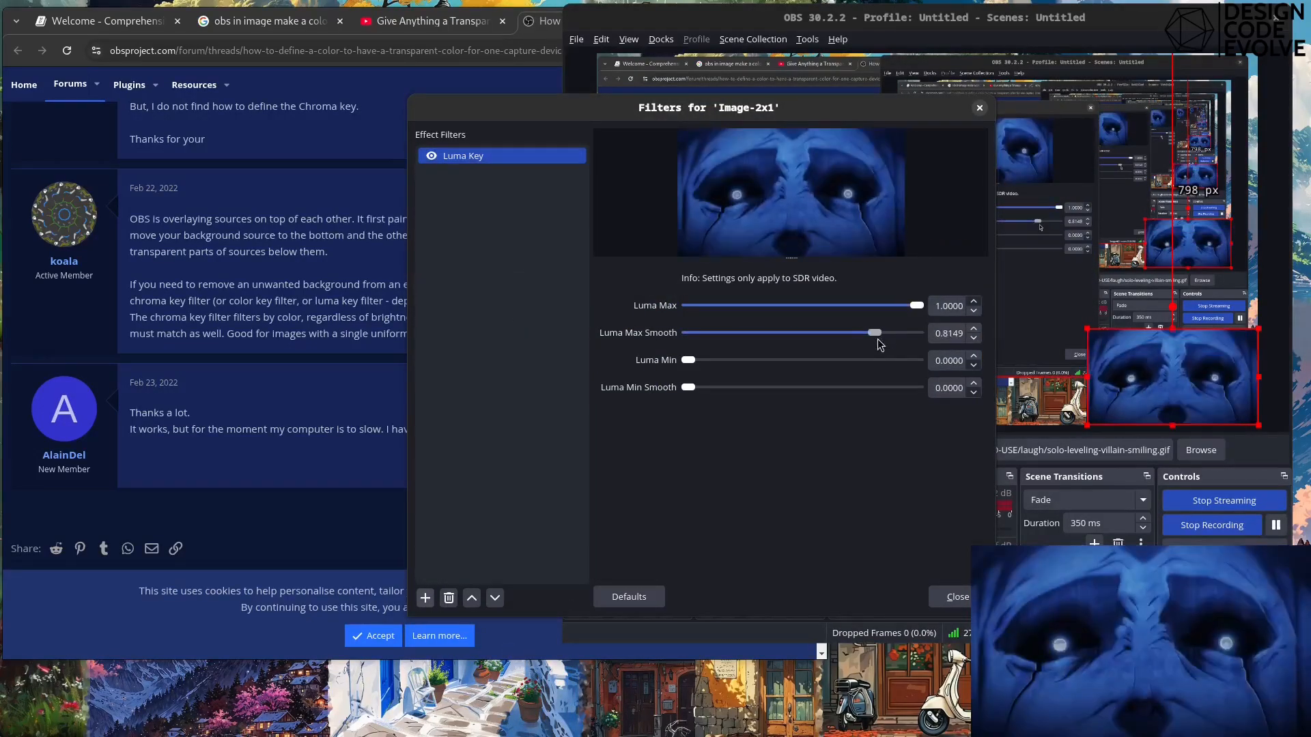
pyautogui.moveTo(917, 306)
pyautogui.mouseDown()
pyautogui.moveTo(703, 306)
pyautogui.moveTo(718, 323)
pyautogui.moveTo(923, 321)
pyautogui.mouseUp()
pyautogui.moveTo(688, 387); pyautogui.dragTo(917, 387)
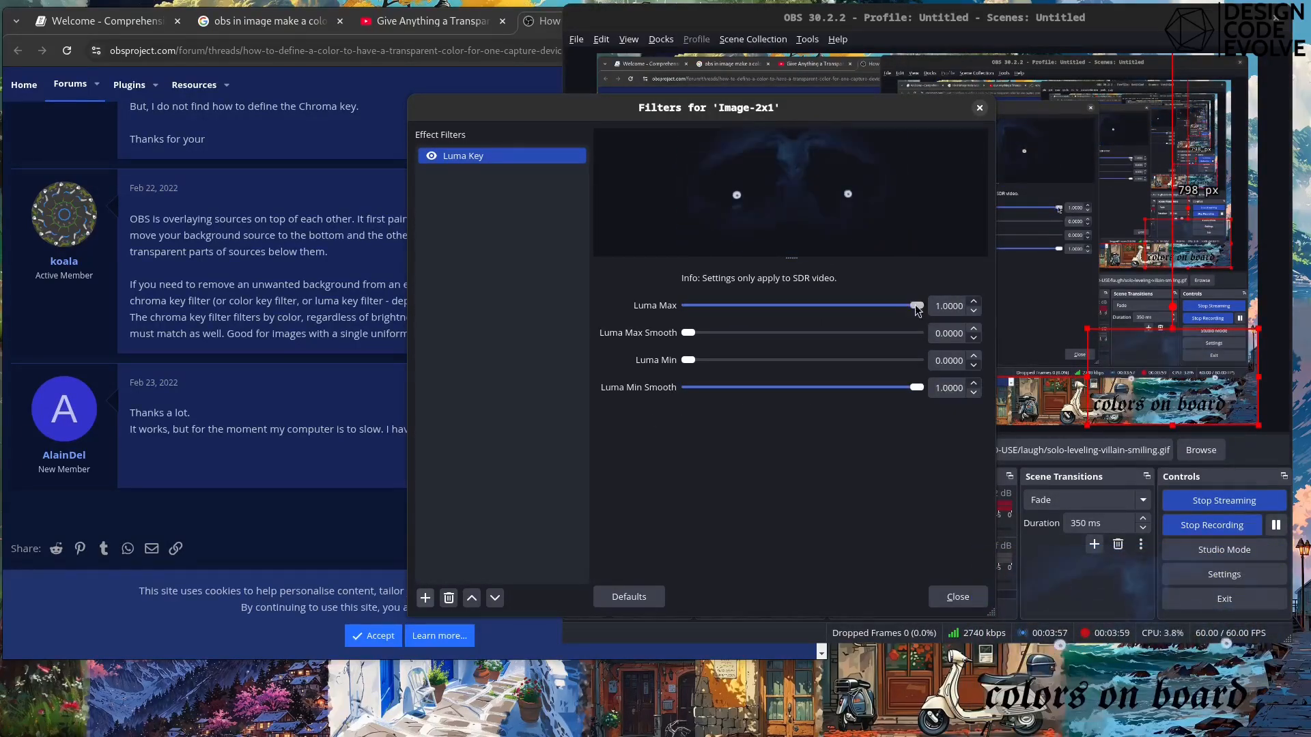
# Step: Replace the Luma Key filter on Image-2x1 with a Color Key filter, keeping the default name
pyautogui.click(449, 598)
pyautogui.click(425, 598)
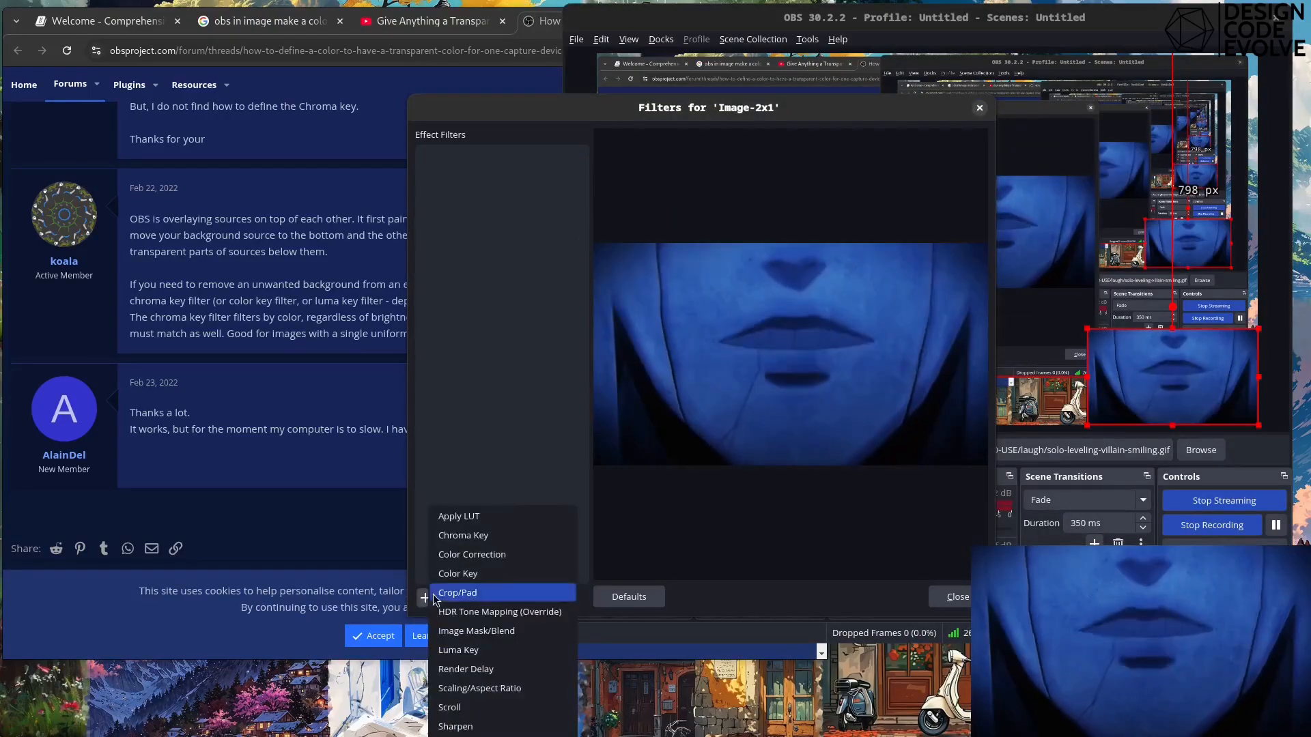
pyautogui.click(494, 573)
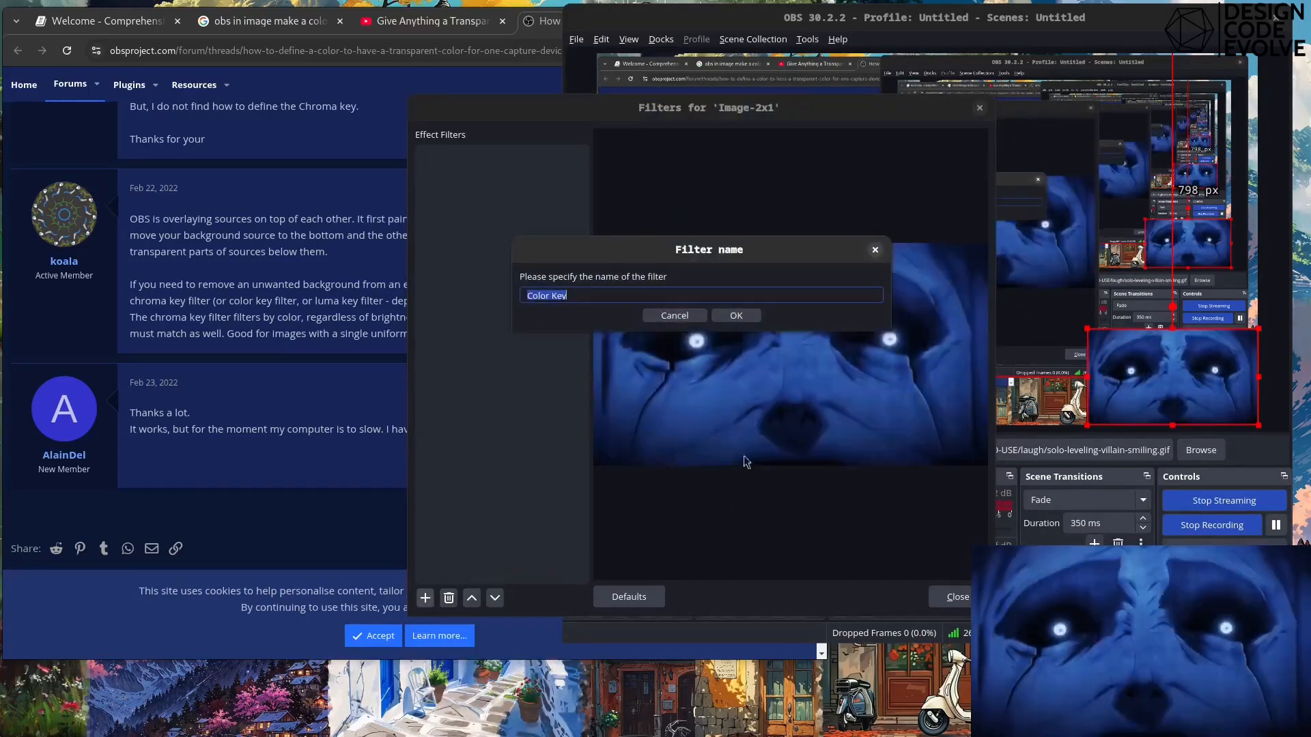
pyautogui.click(743, 312)
# Step: Set the Color Key filter to a custom key color of black, #000000
pyautogui.click(867, 306)
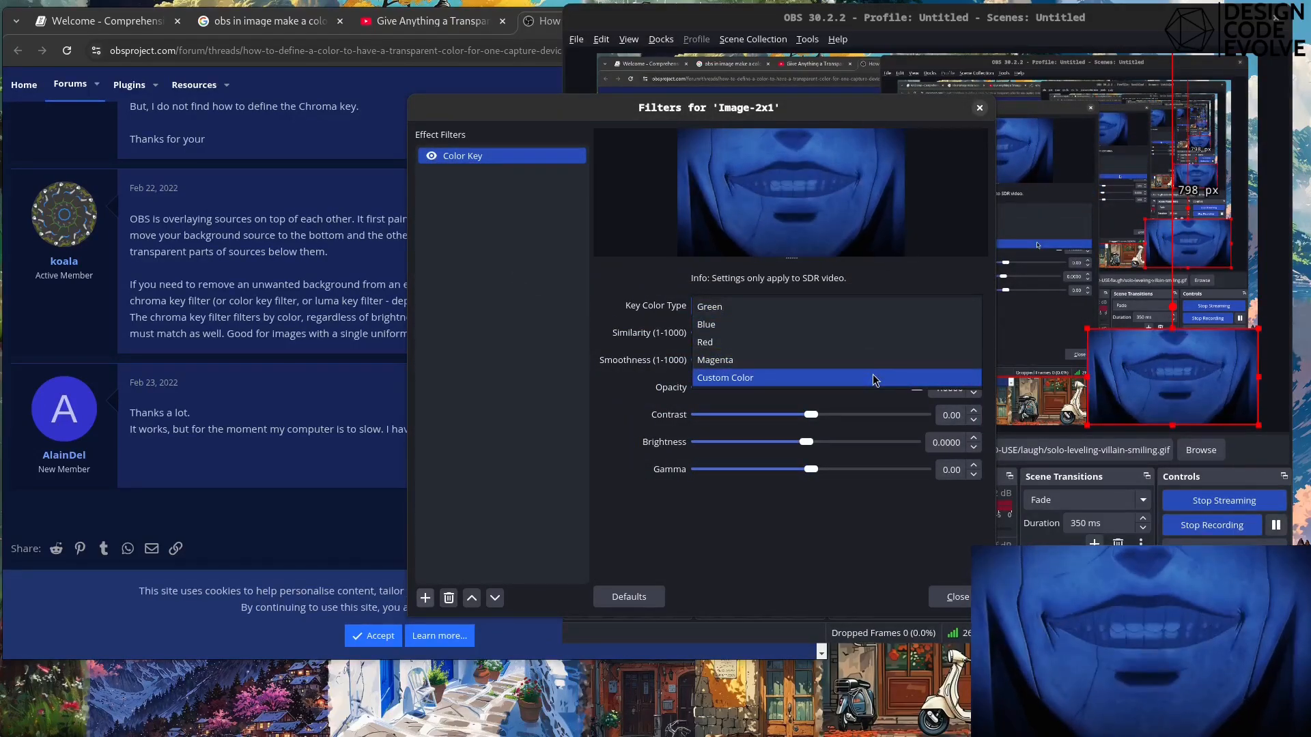
pyautogui.click(875, 379)
pyautogui.click(893, 332)
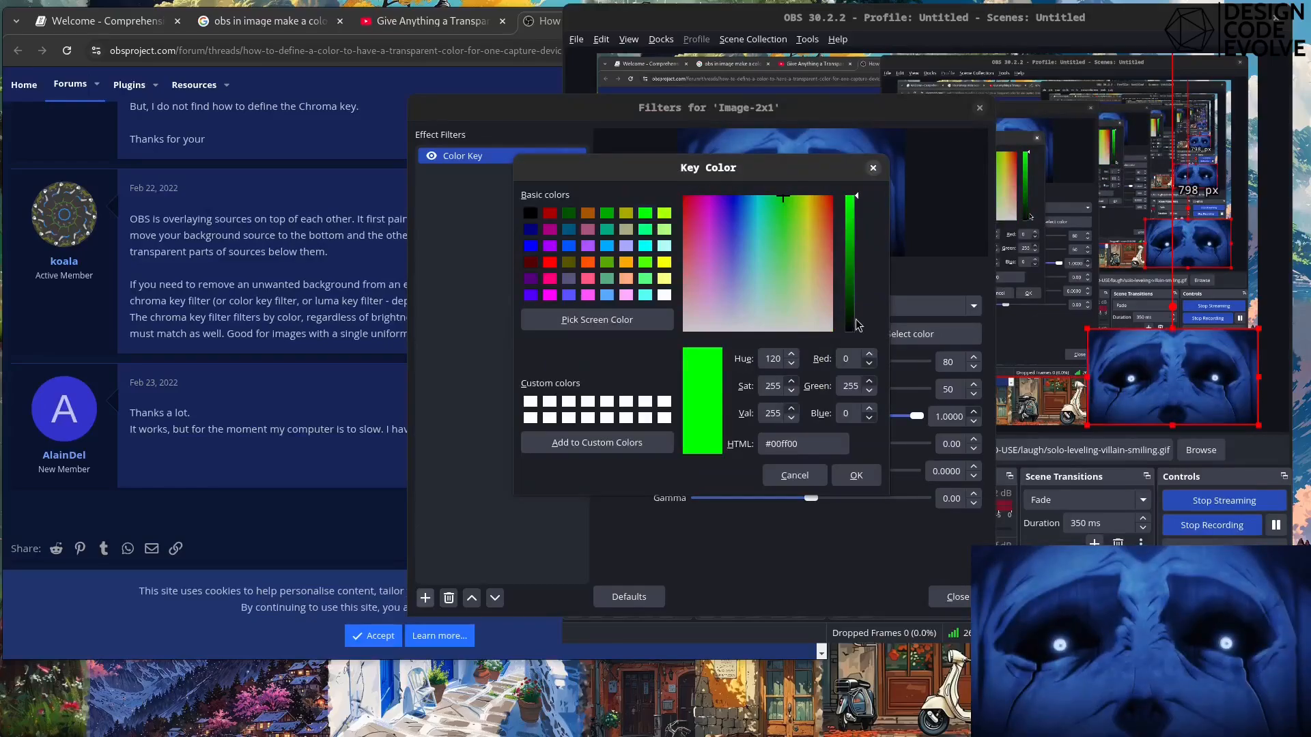
pyautogui.click(859, 327)
pyautogui.click(853, 476)
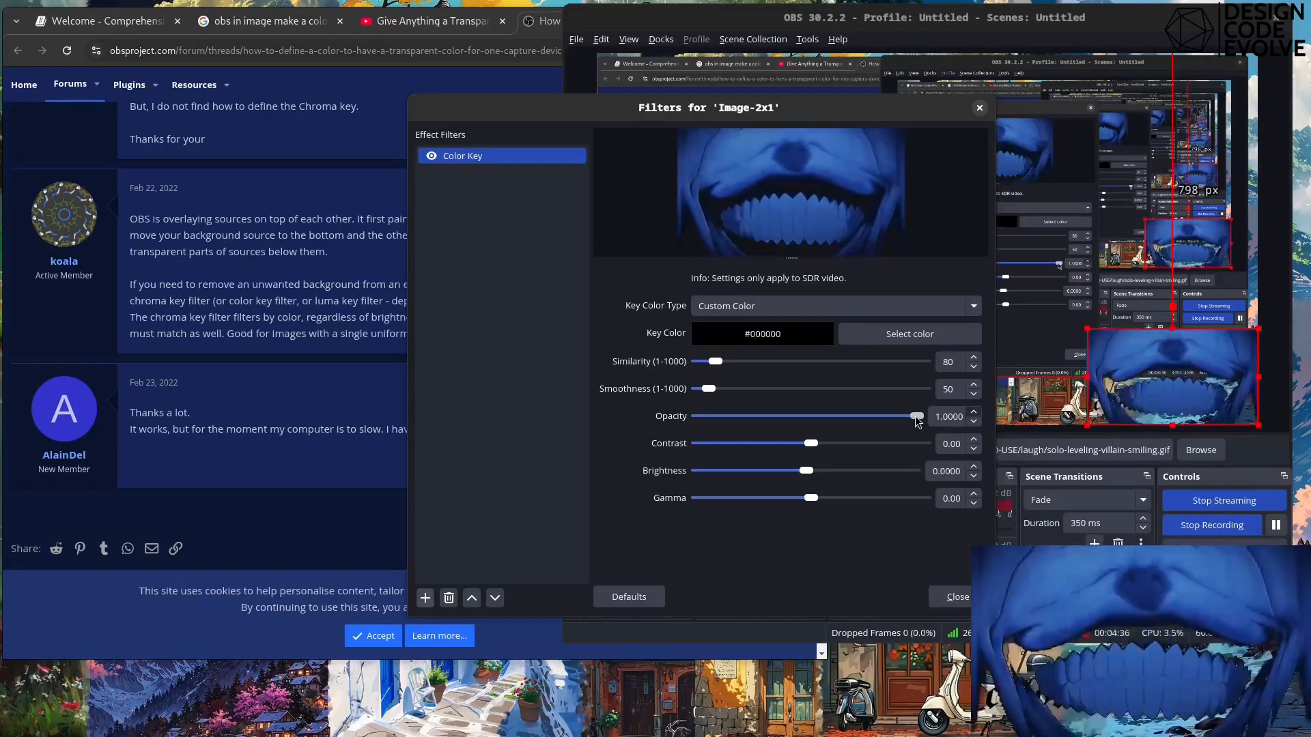
# Step: Set the Color Key filter's opacity to 1.0000, contrast to 3.47, brightness to -0.0852 and gamma to 0.45
pyautogui.moveTo(917, 421); pyautogui.dragTo(749, 421)
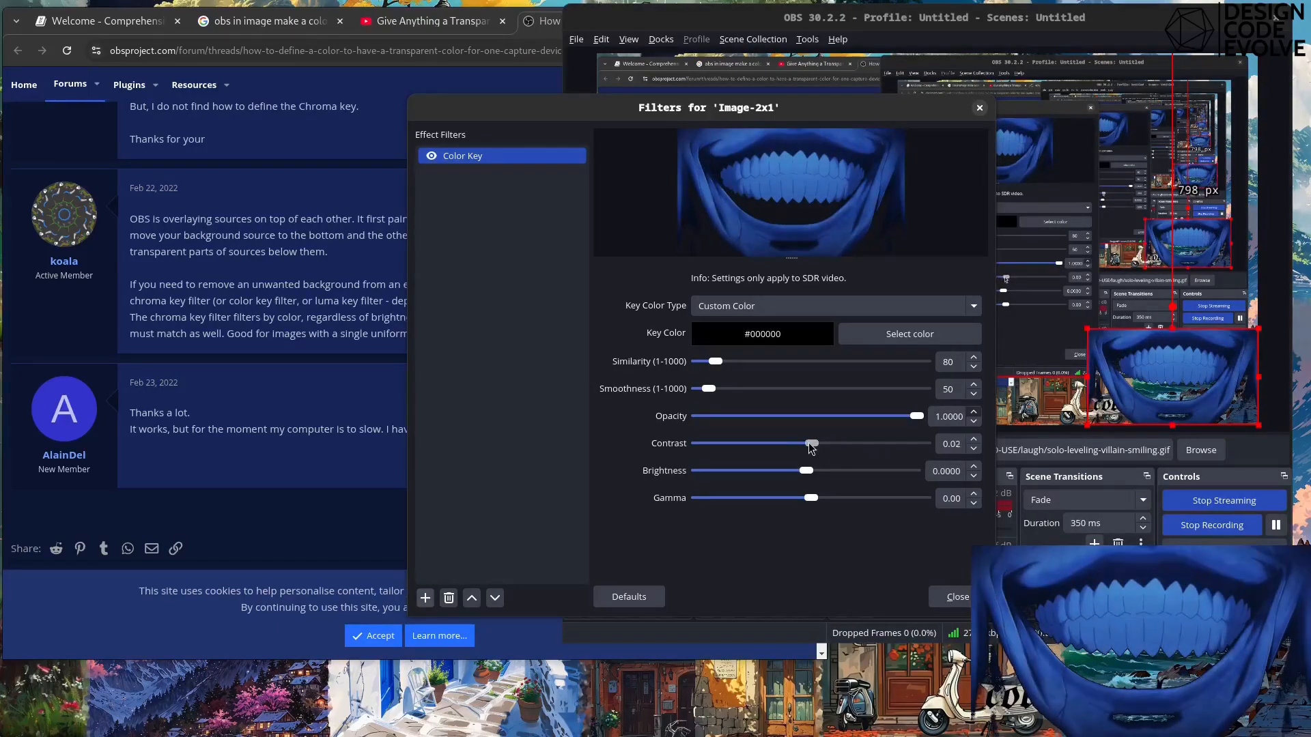
pyautogui.moveTo(809, 443); pyautogui.dragTo(802, 476)
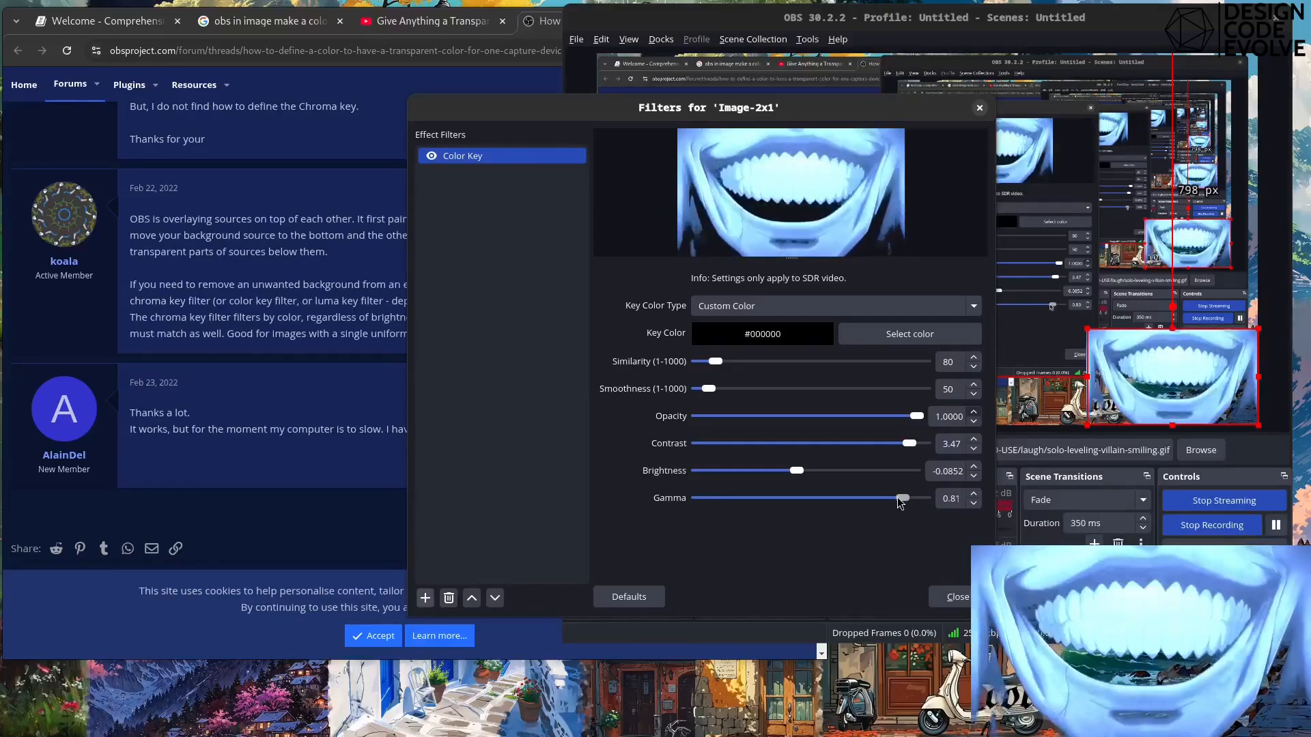
pyautogui.moveTo(863, 503); pyautogui.dragTo(860, 503)
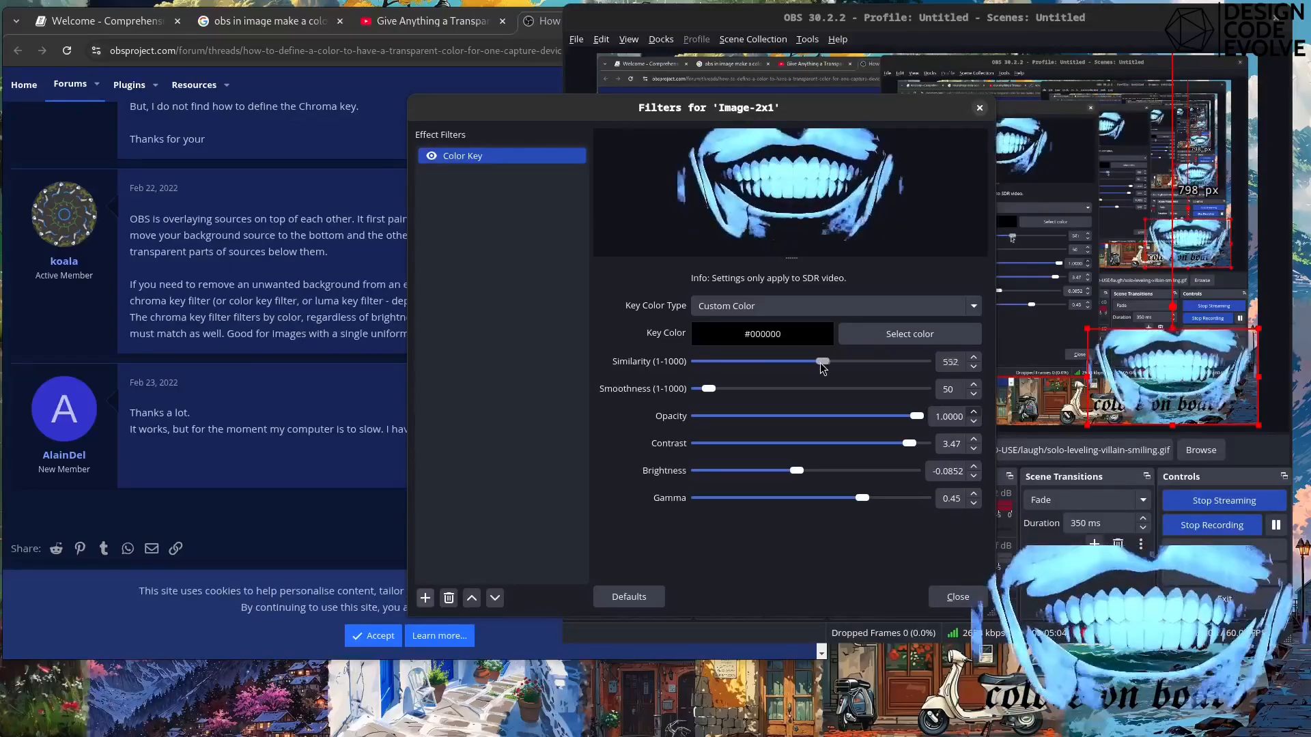
# Step: Set the Color Key filter's similarity to 34 and smoothness to 413, and close the filter settings
pyautogui.moveTo(751, 363); pyautogui.dragTo(681, 367)
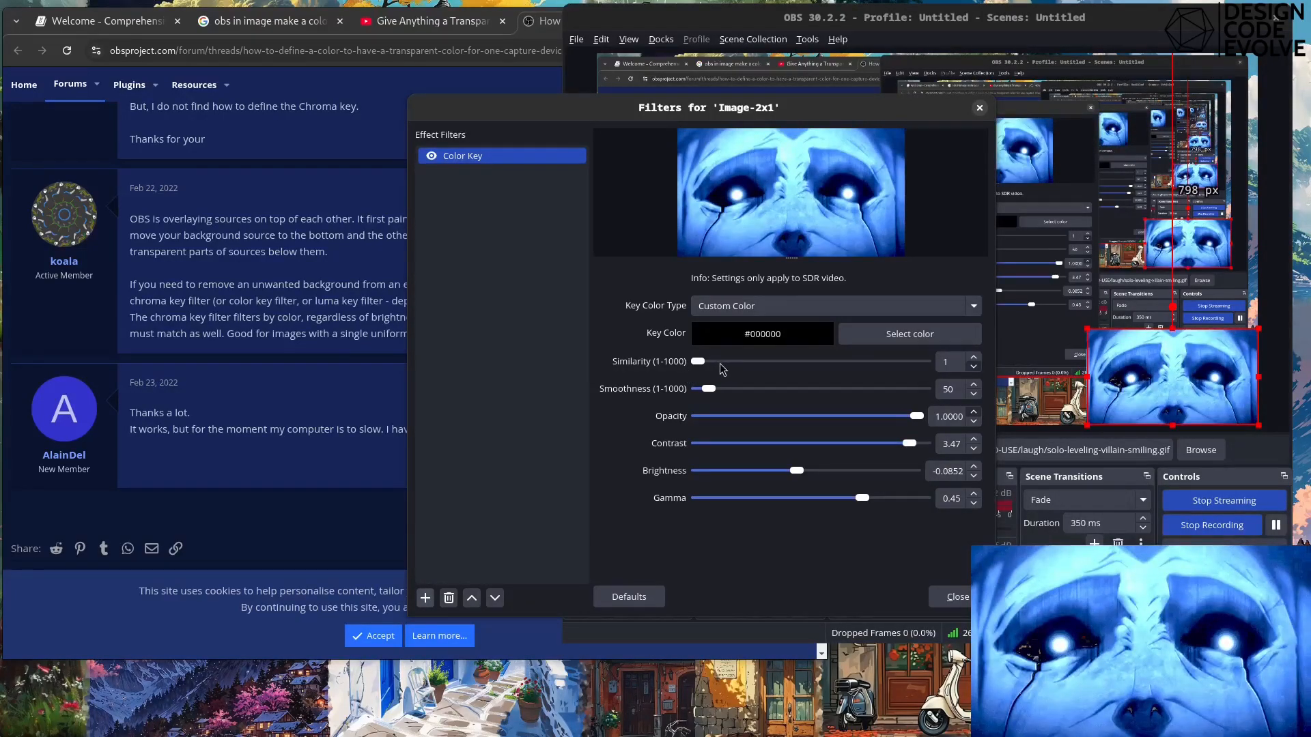
pyautogui.moveTo(693, 360); pyautogui.dragTo(700, 359)
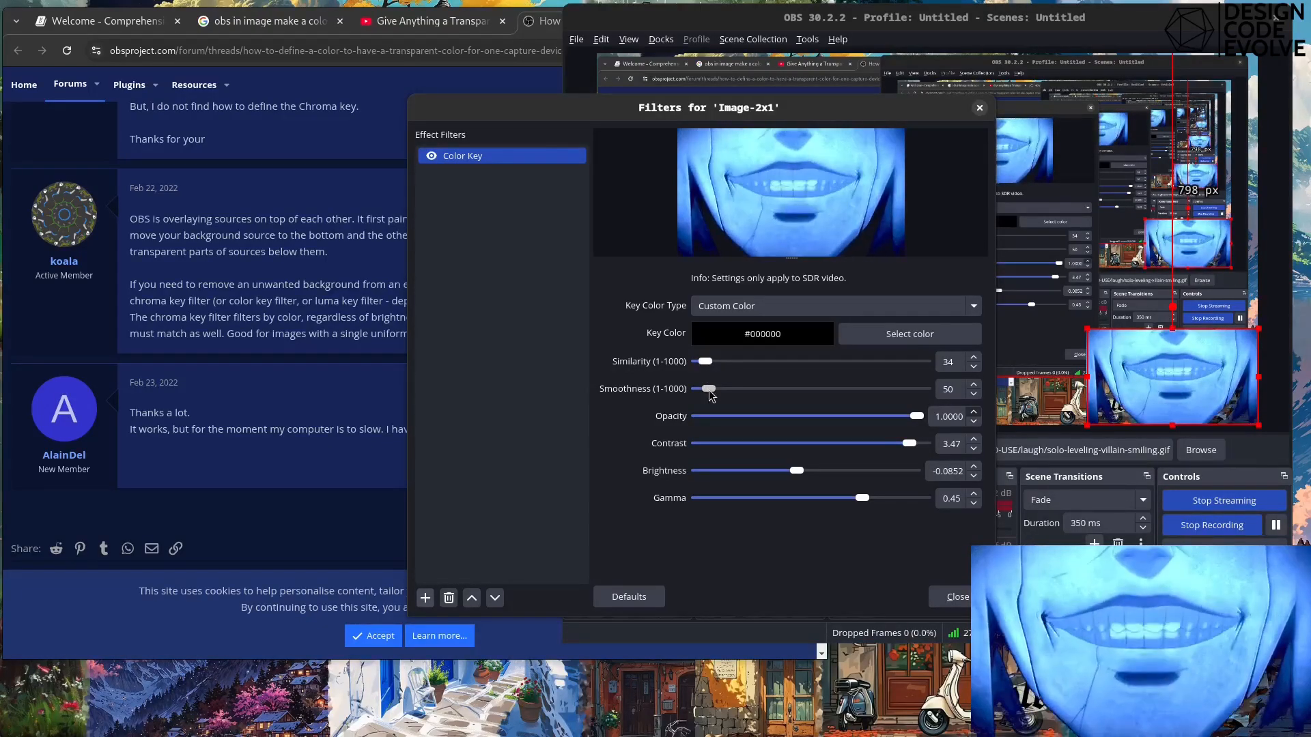
pyautogui.moveTo(709, 390); pyautogui.dragTo(792, 388)
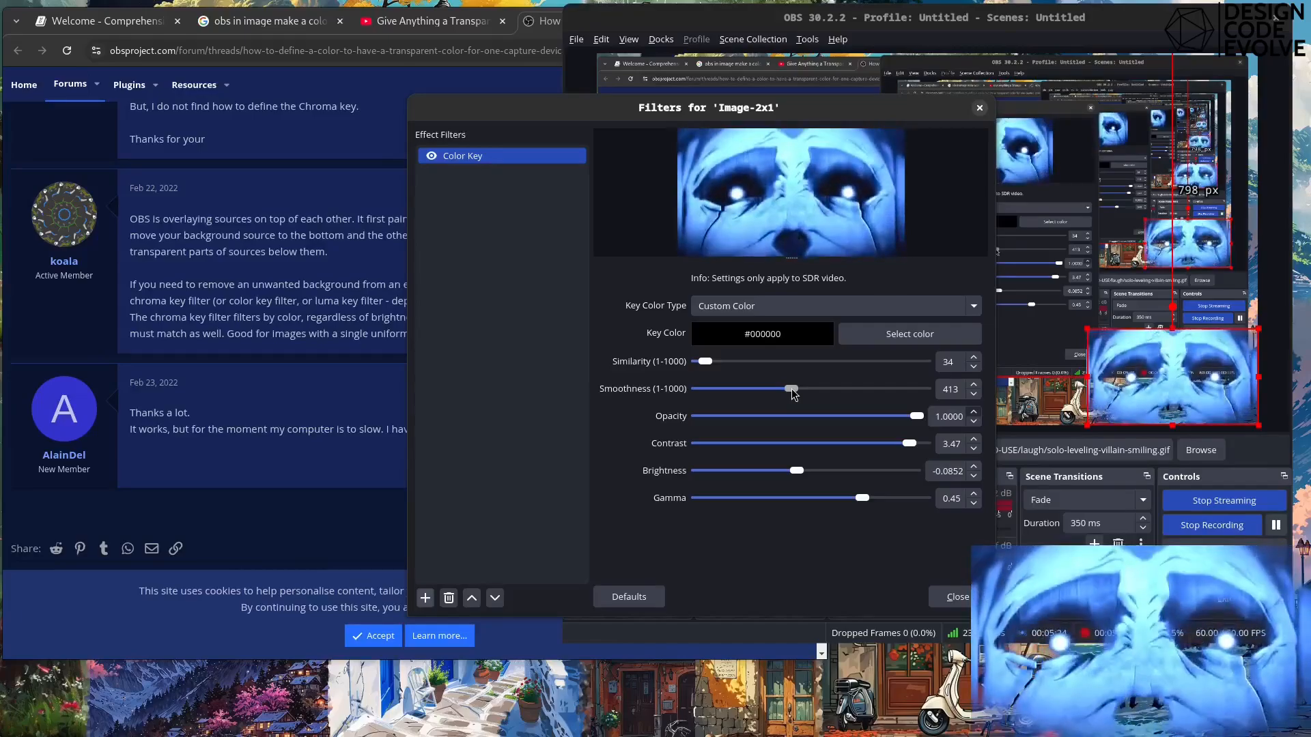
pyautogui.click(958, 597)
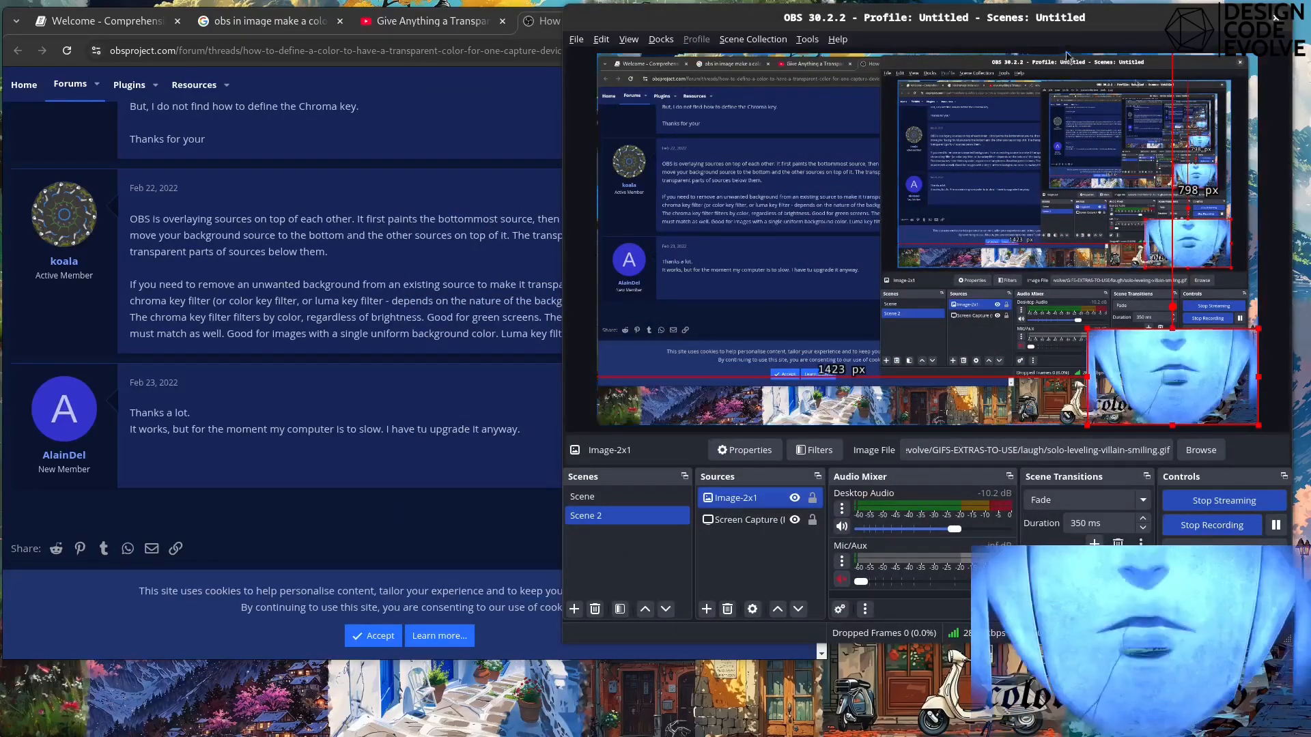
# Step: Move the OBS window lower on the desktop and reposition Image-2x1 on the canvas, about 459 px from its top and 591 px from its right edge
pyautogui.moveTo(1029, 19); pyautogui.dragTo(1014, 32)
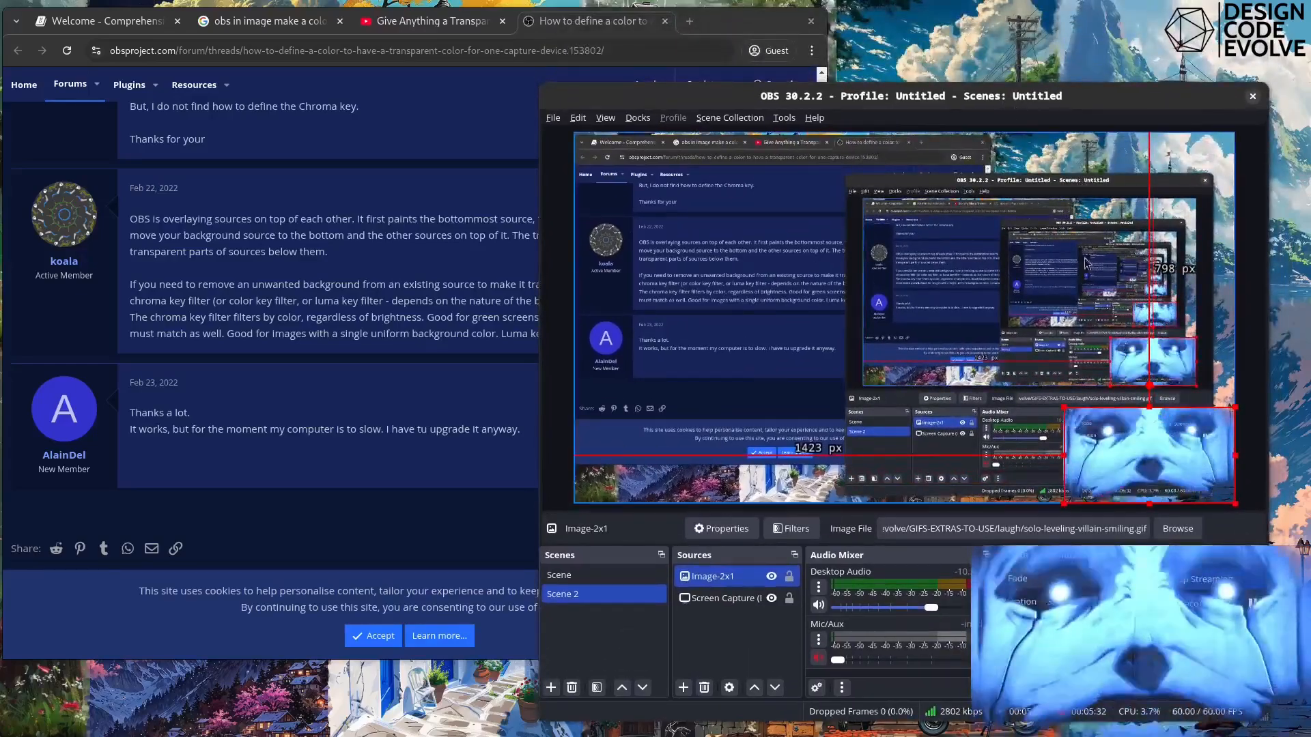
pyautogui.moveTo(1147, 455); pyautogui.dragTo(973, 361)
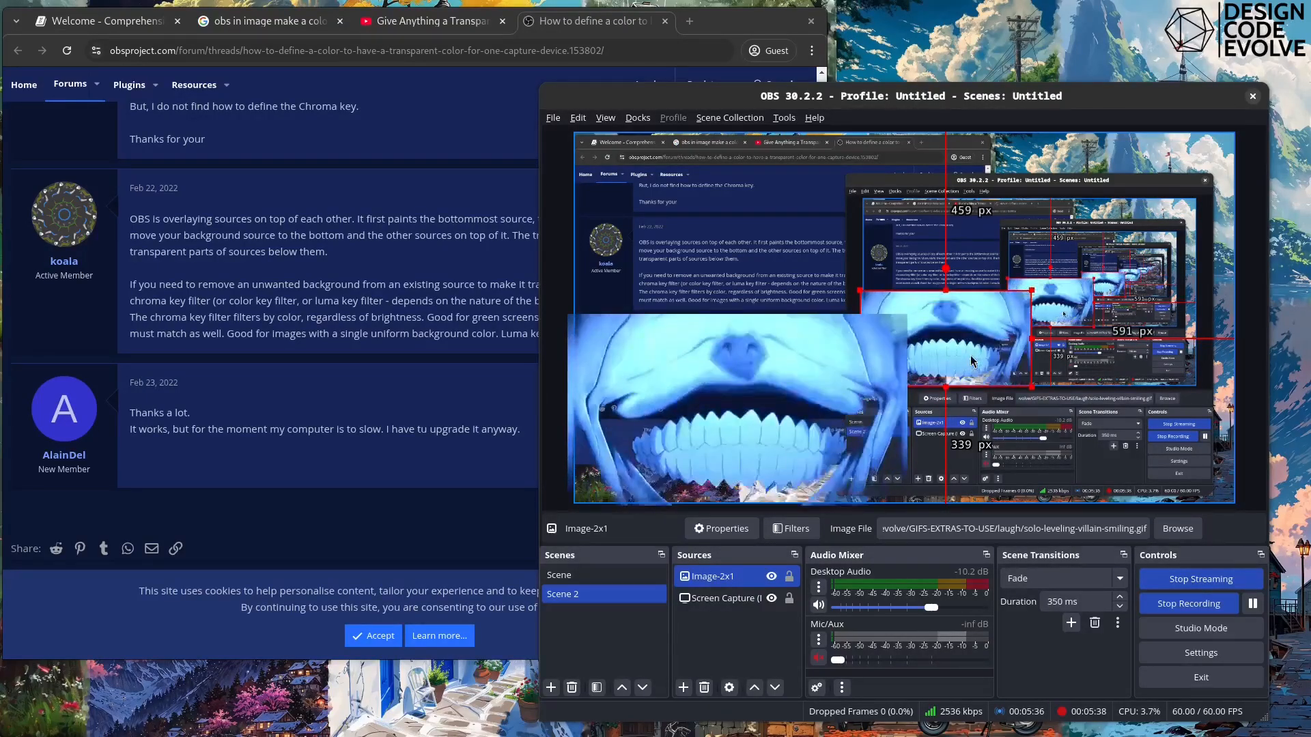